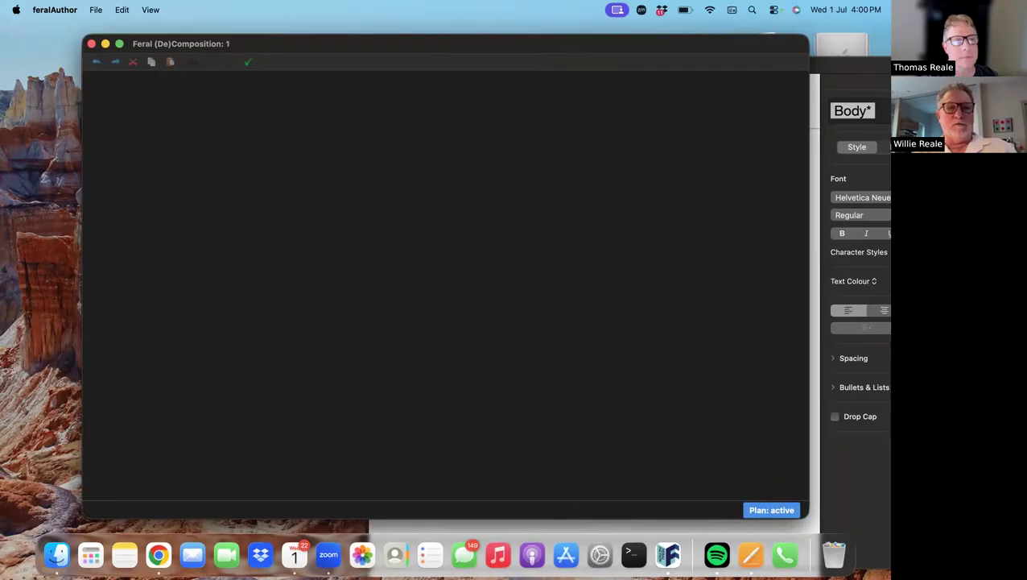
Create a new collection named "holething" and save it in the feraldevfiles folder.
left_click(96, 11)
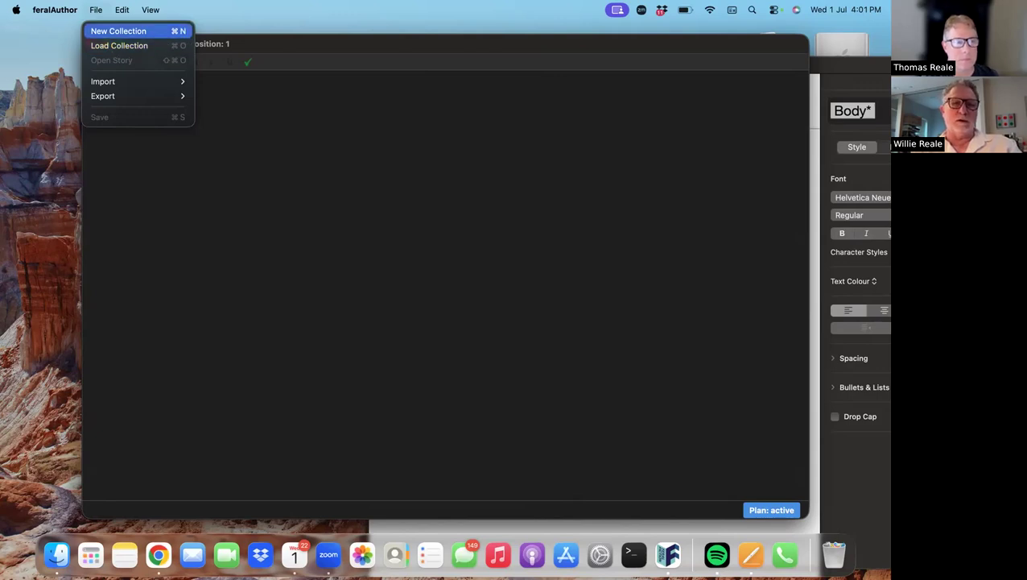
key("super+n")
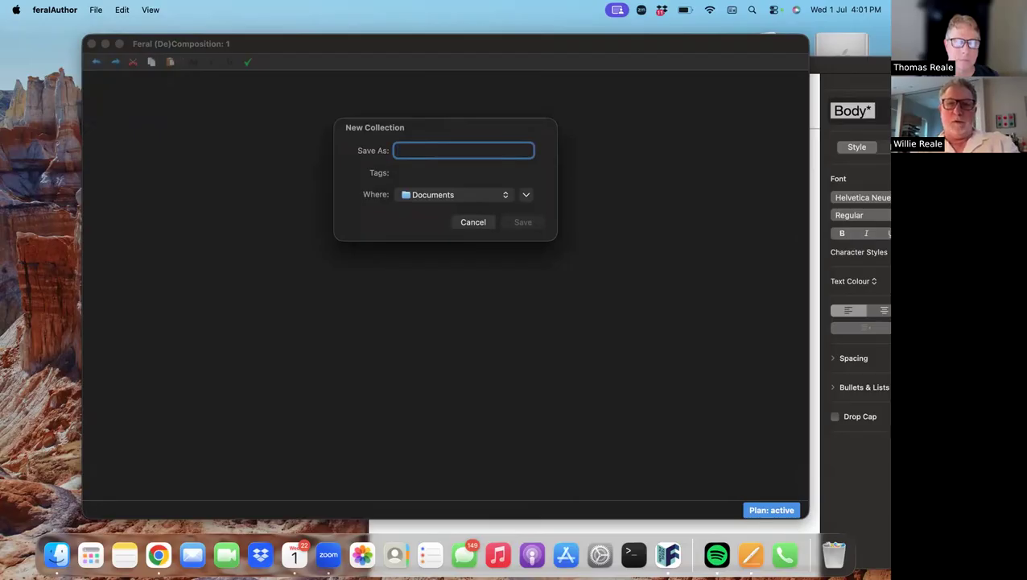
type("ho")
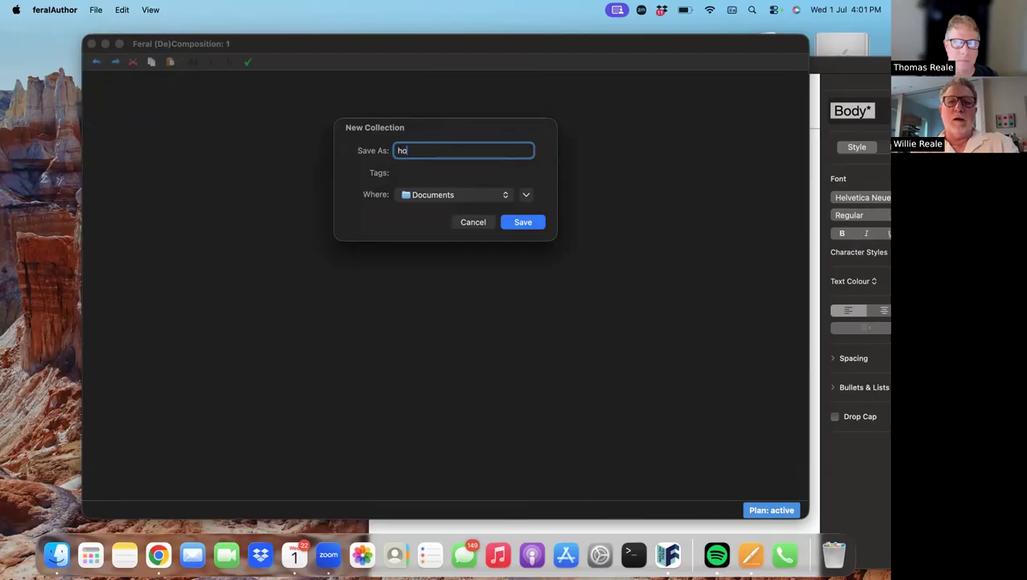
type("lething")
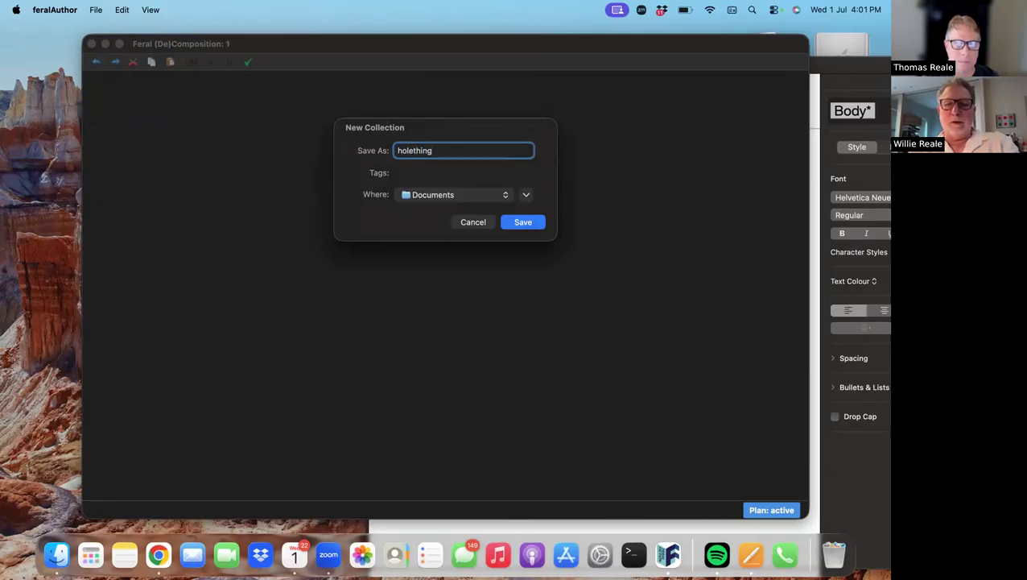
left_click(456, 195)
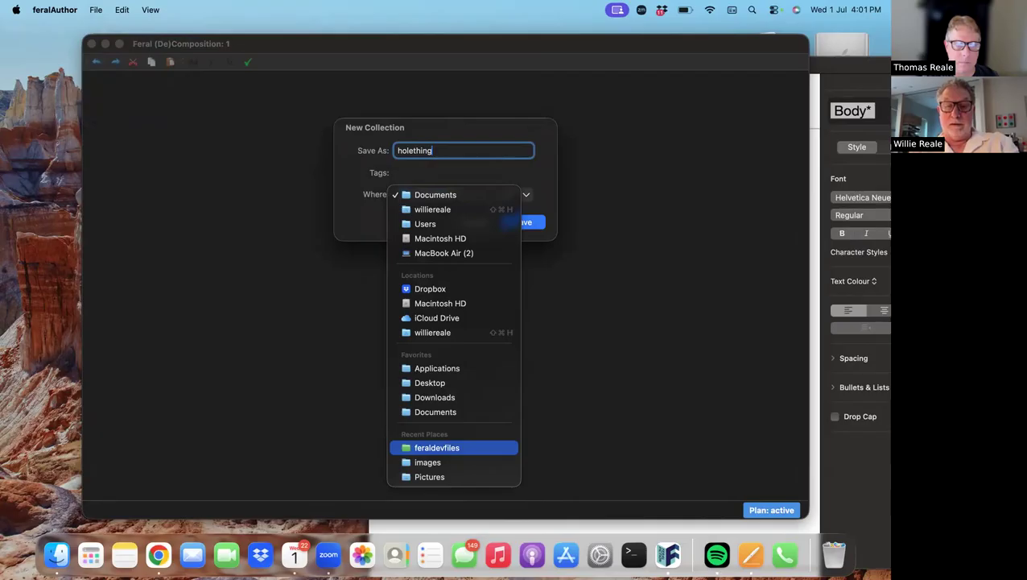
left_click(437, 448)
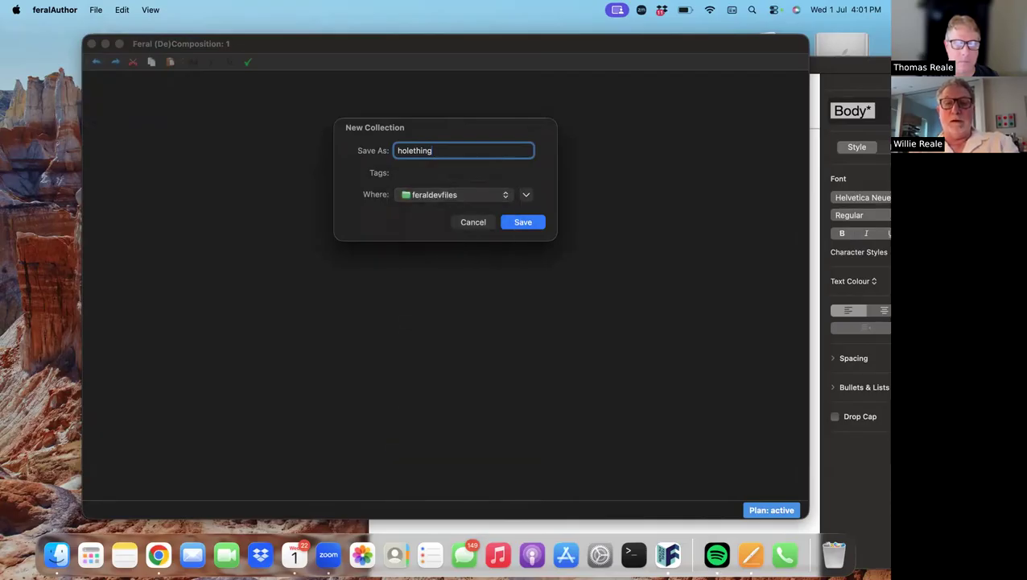
key("Return")
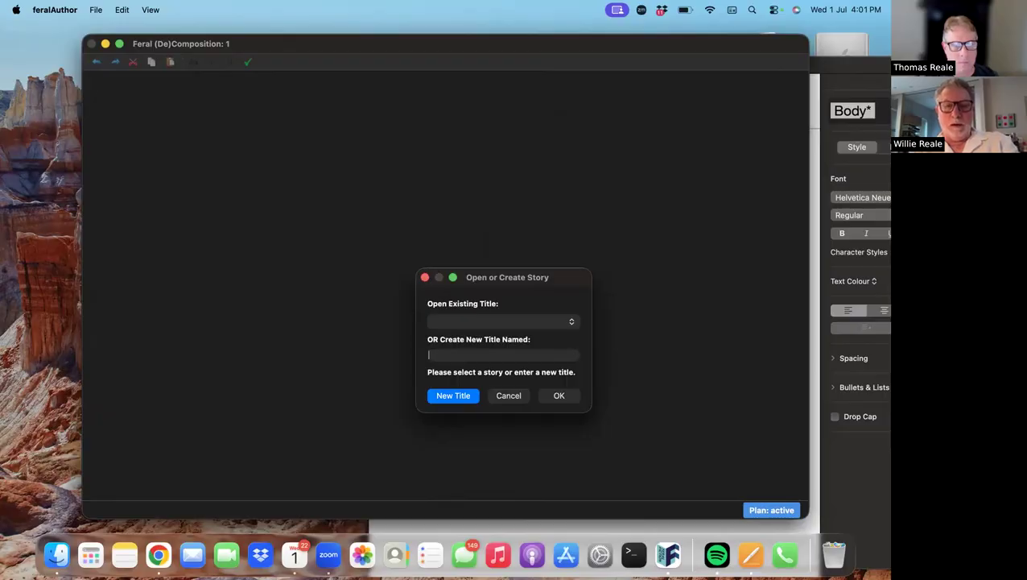
Create a new story titled "The Tale of the Hole Thing" and dismiss the asset cache notice.
type("The")
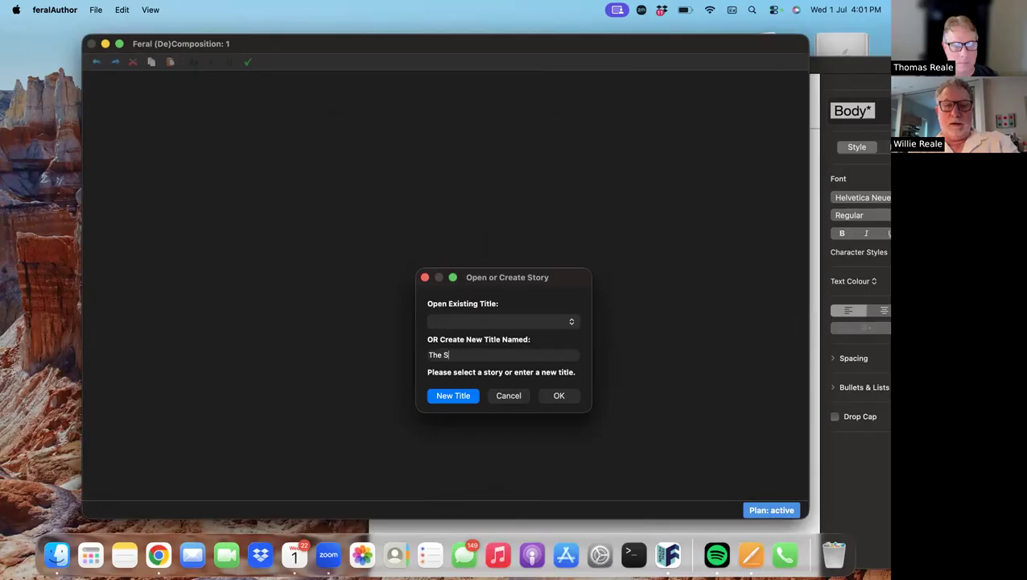
type(" Tale ")
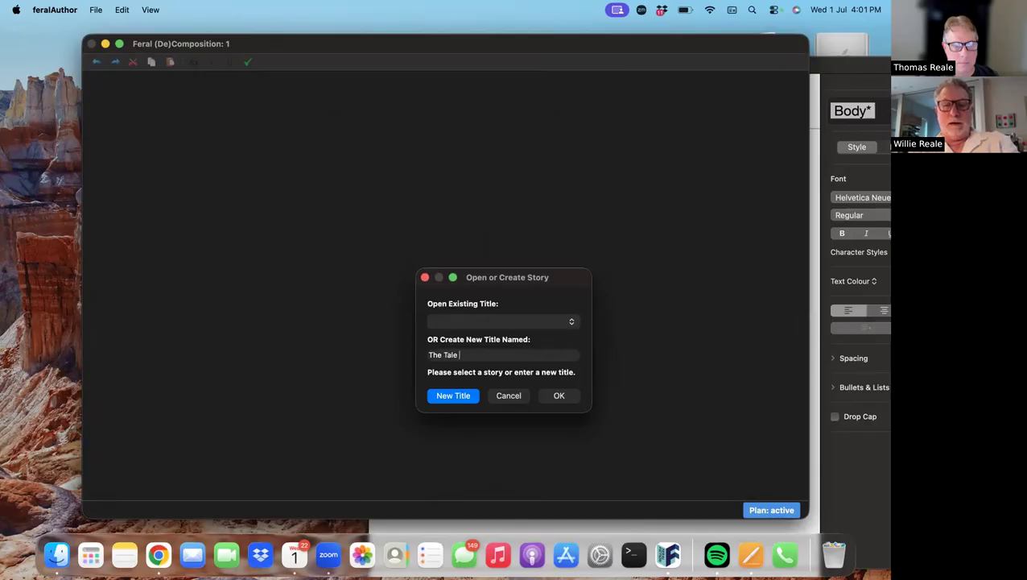
type("of the Hole Thing")
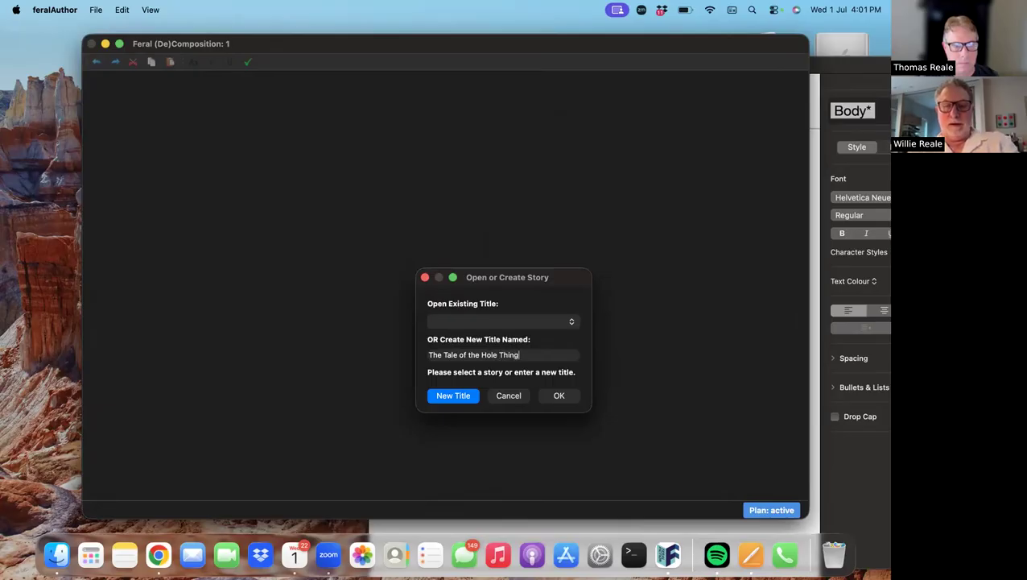
key("Return")
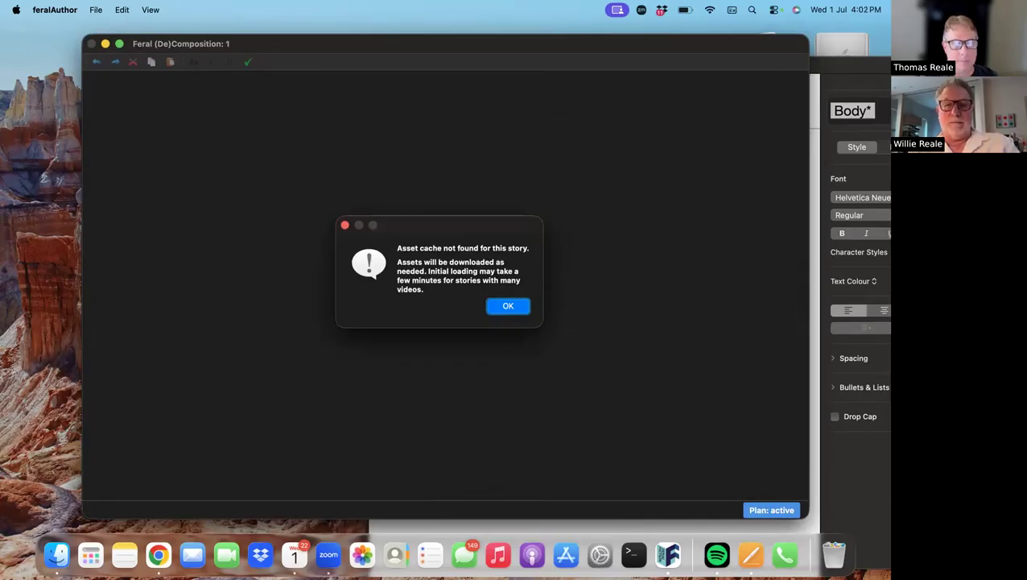
key("Return")
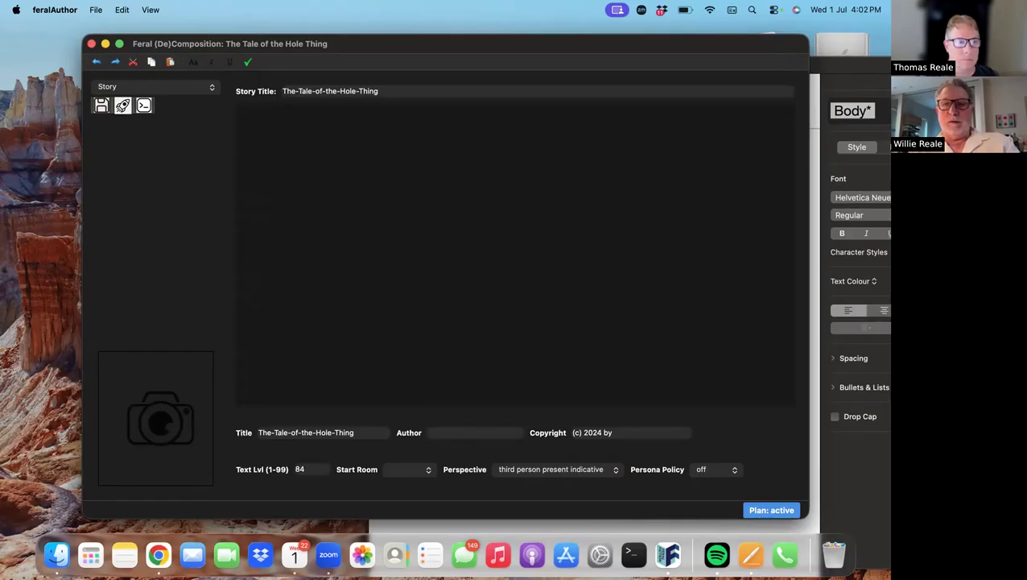
Enter the story description "This is a story about a creature that lives in a closet and the child who discovers it and makes it a friend.".
left_click_drag(442, 44, 387, 76)
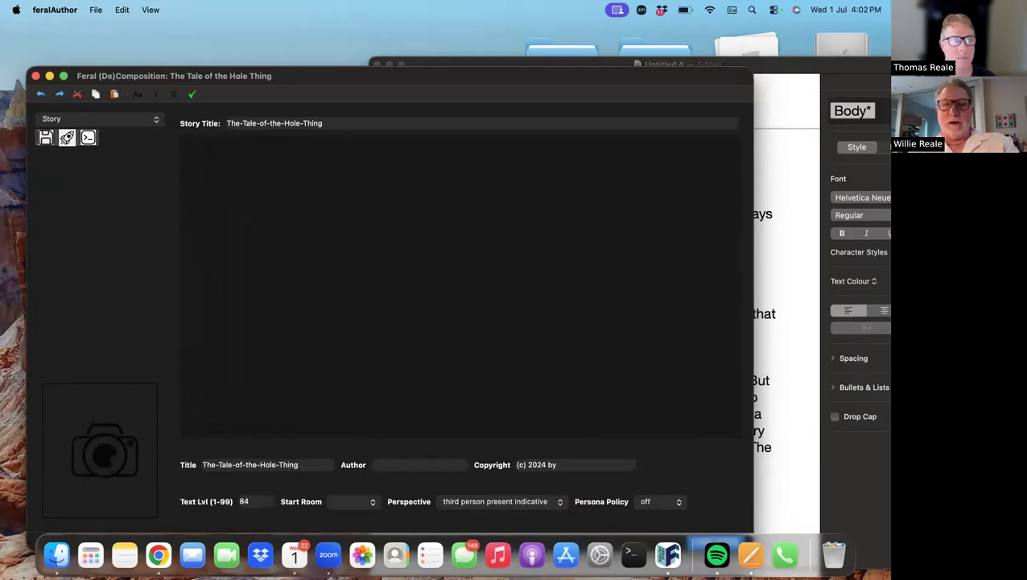
left_click(789, 281)
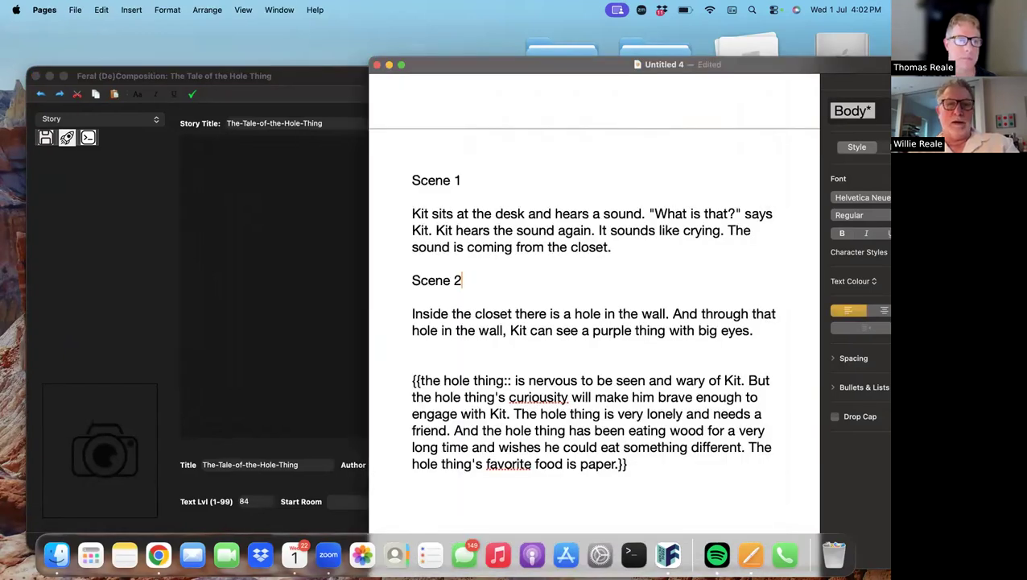
left_click(269, 209)
type("Th")
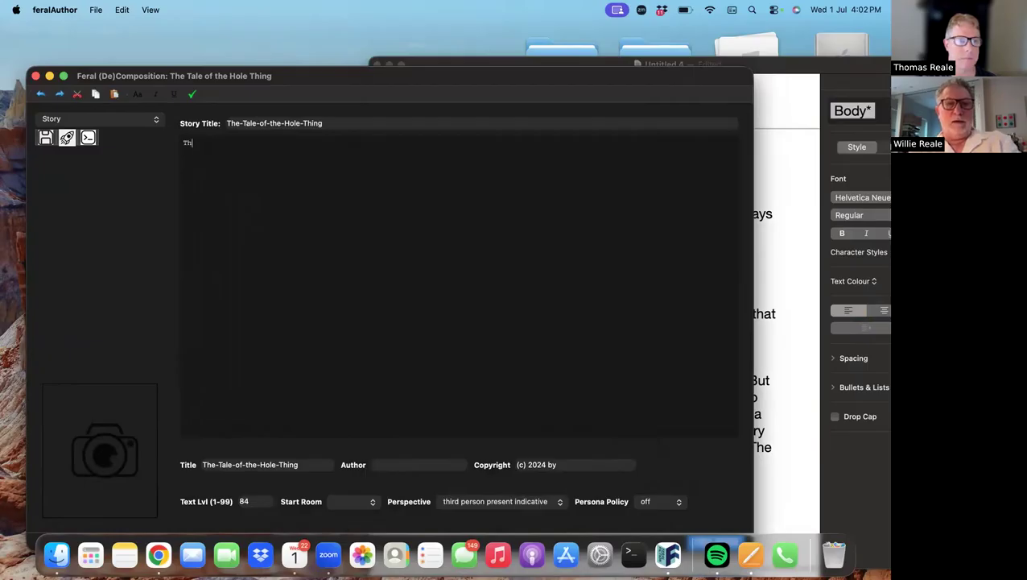
type("is is a s")
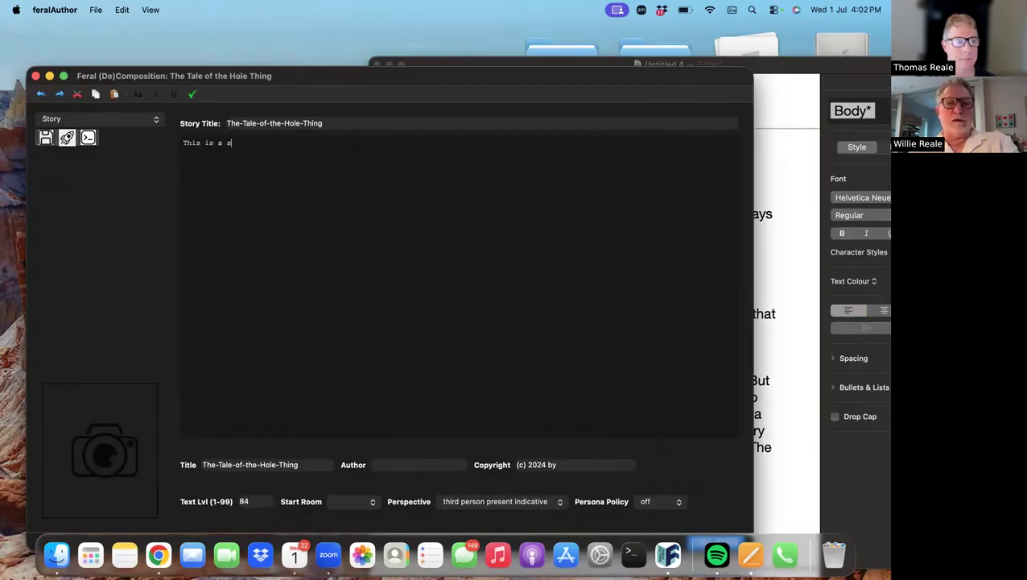
type("tory")
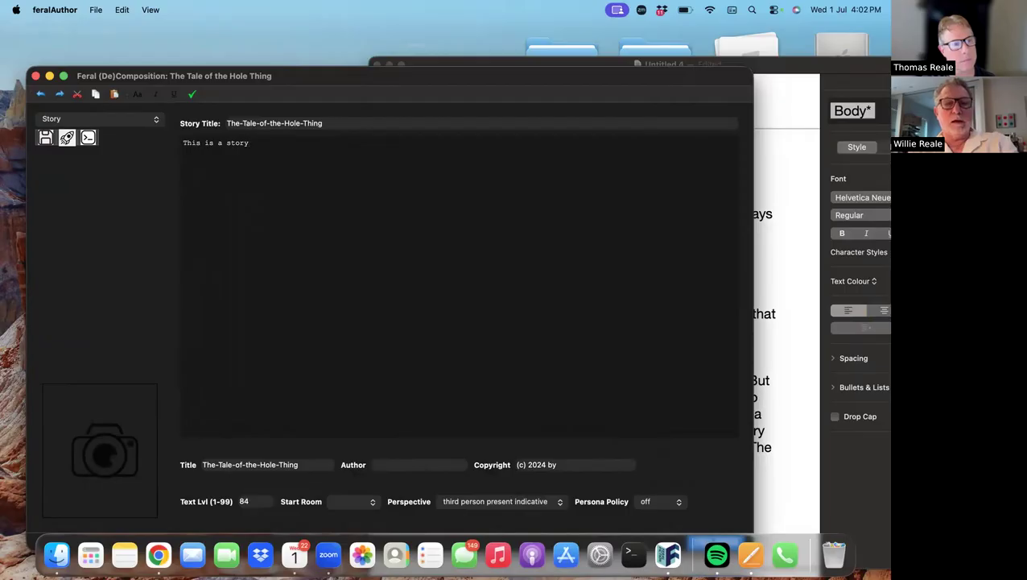
type(" ab")
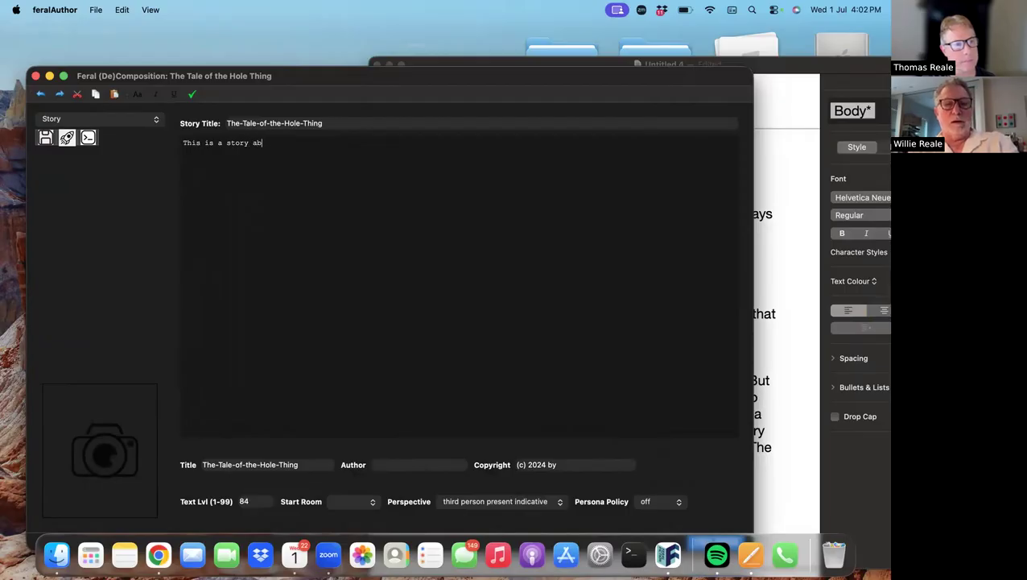
type("out a ")
type("cflown")
key("BackSpace")
key("BackSpace")
key("BackSpace")
key("BackSpace")
type("eature that")
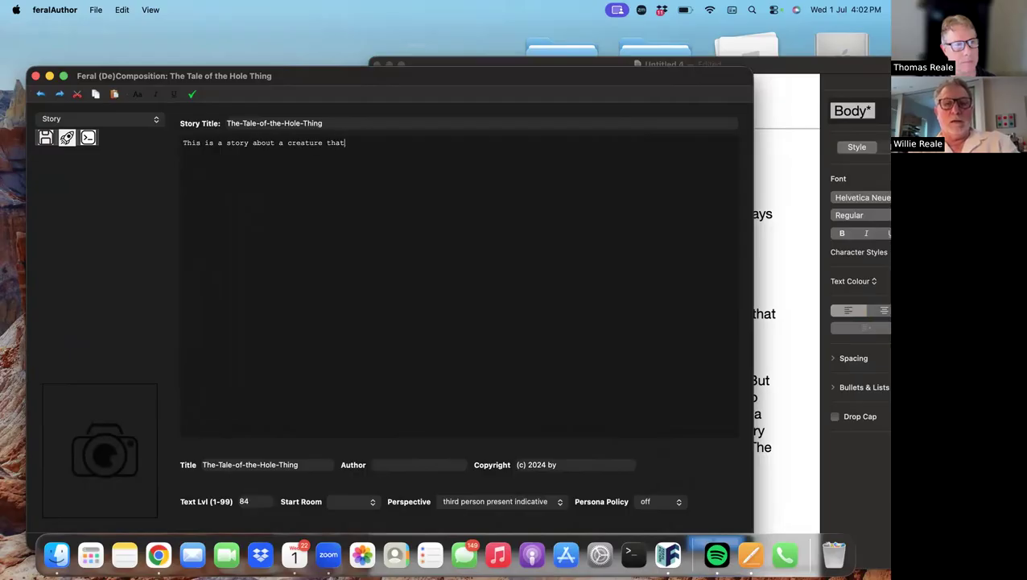
type(" lives in a clo")
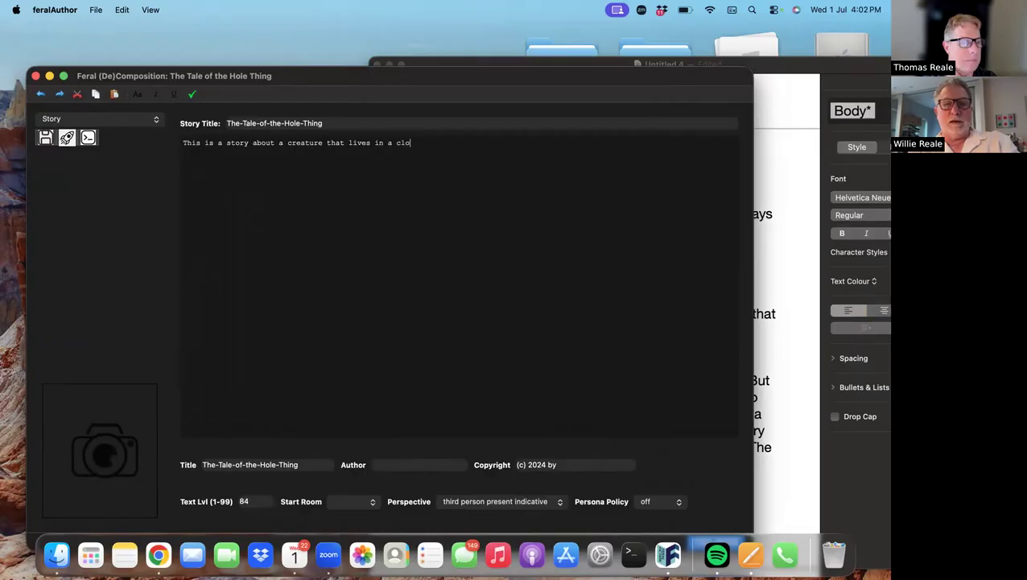
type("set and the ")
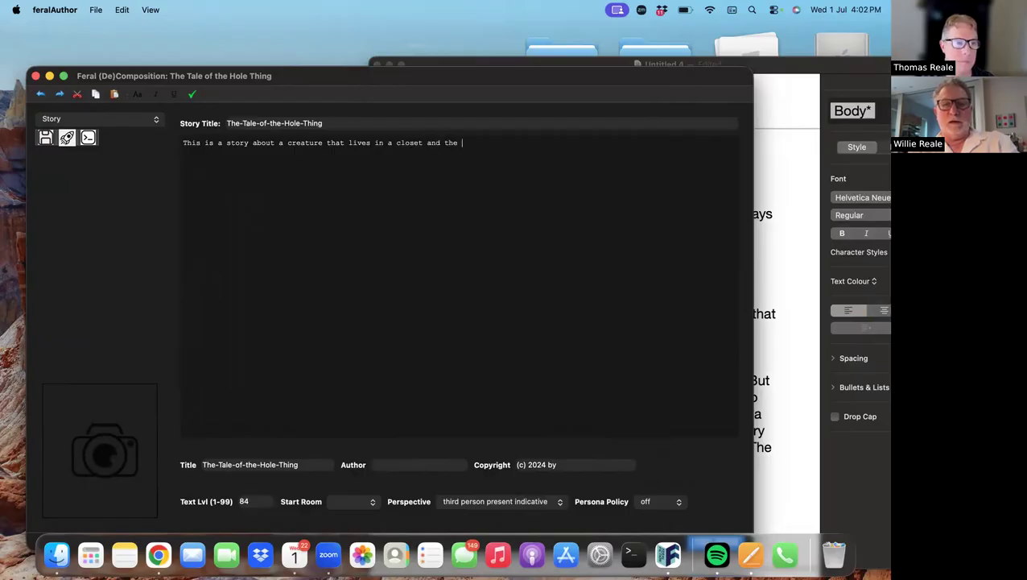
type("child who discovers it ")
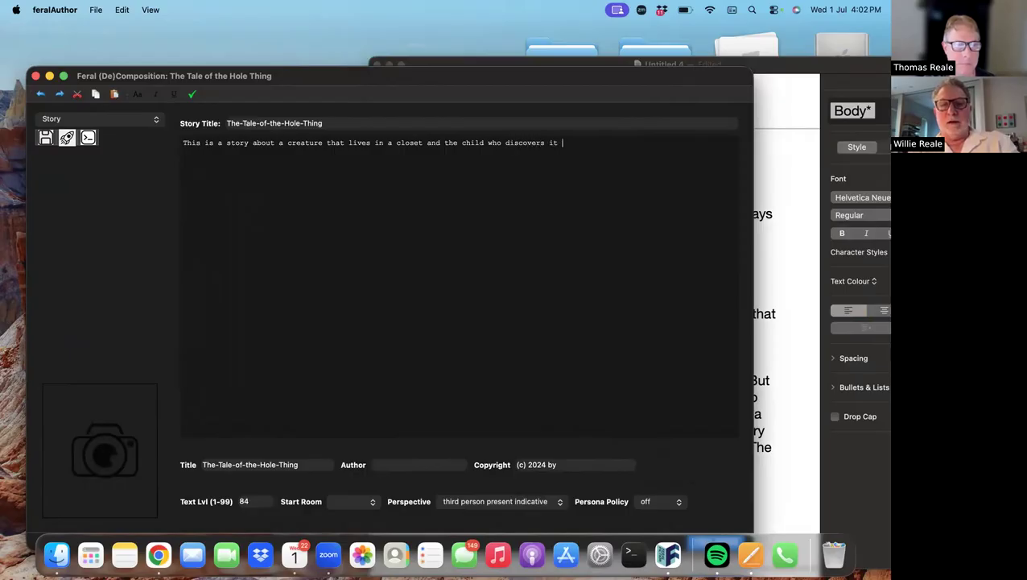
type("and makes it ")
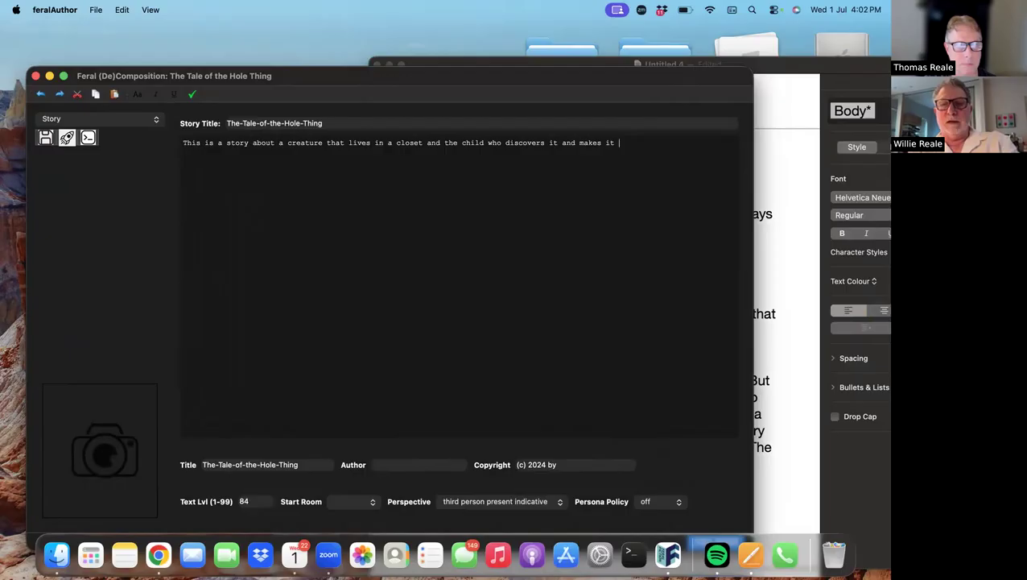
type("a")
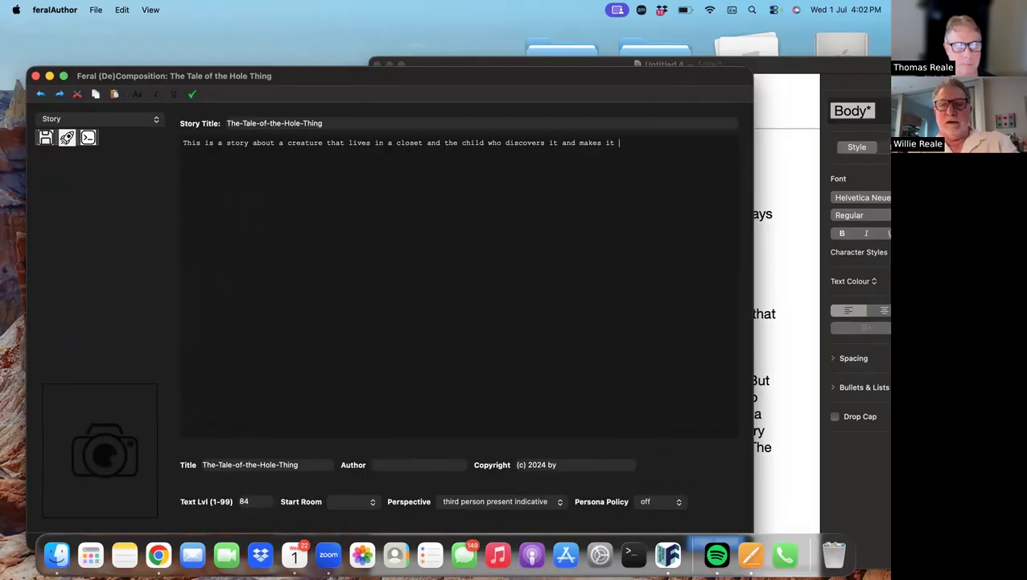
type(" fre")
key("BackSpace")
type("in")
type("end.")
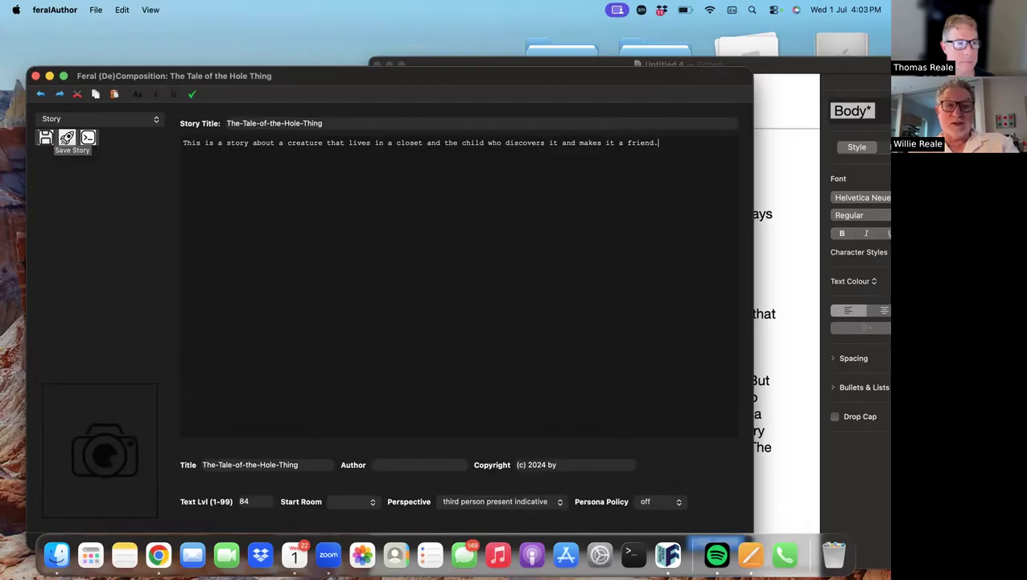
Save the story and look over the other section choices: Characters, Rooms, Objects and Scenes.
left_click(67, 138)
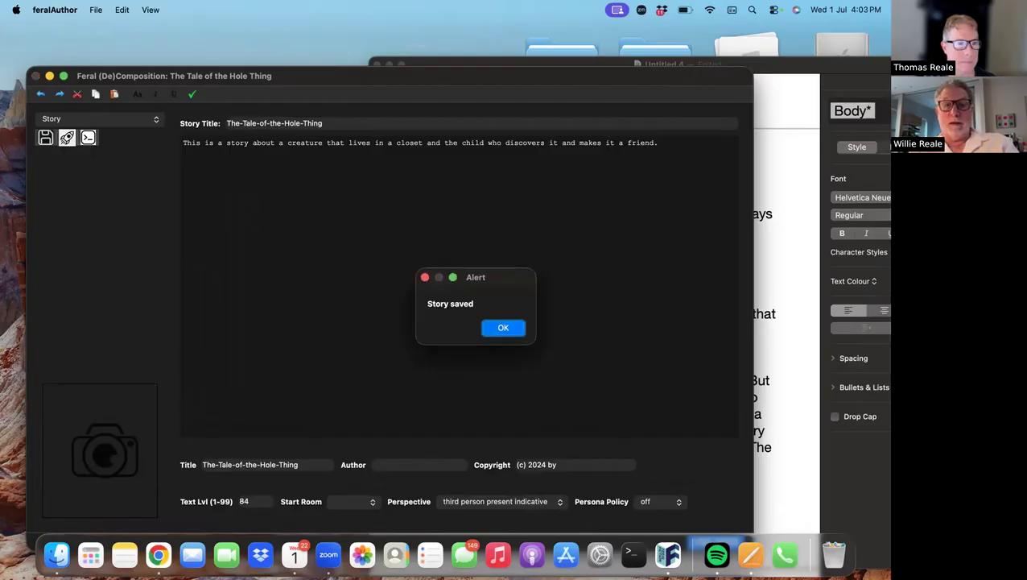
key("Return")
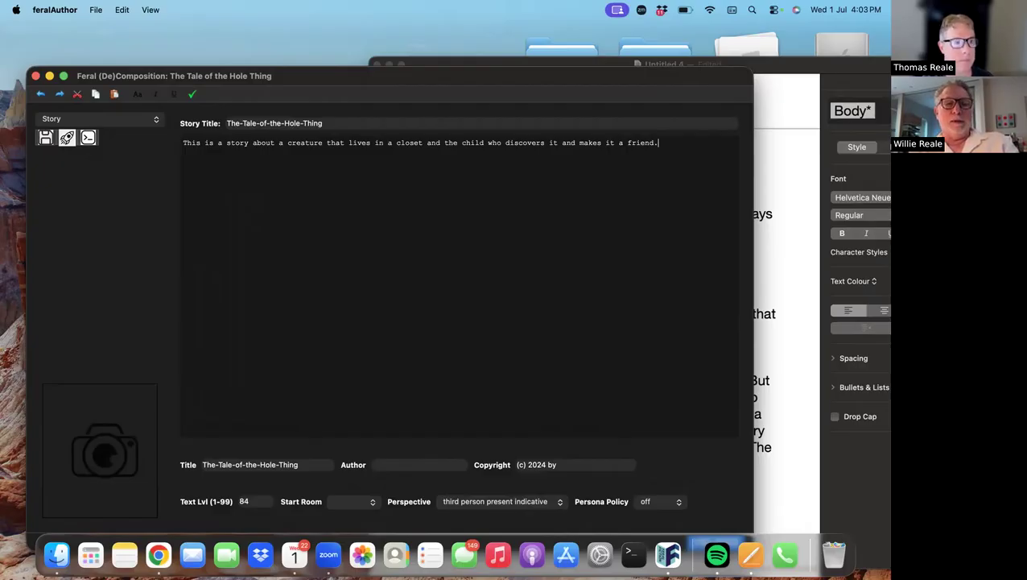
left_click(100, 119)
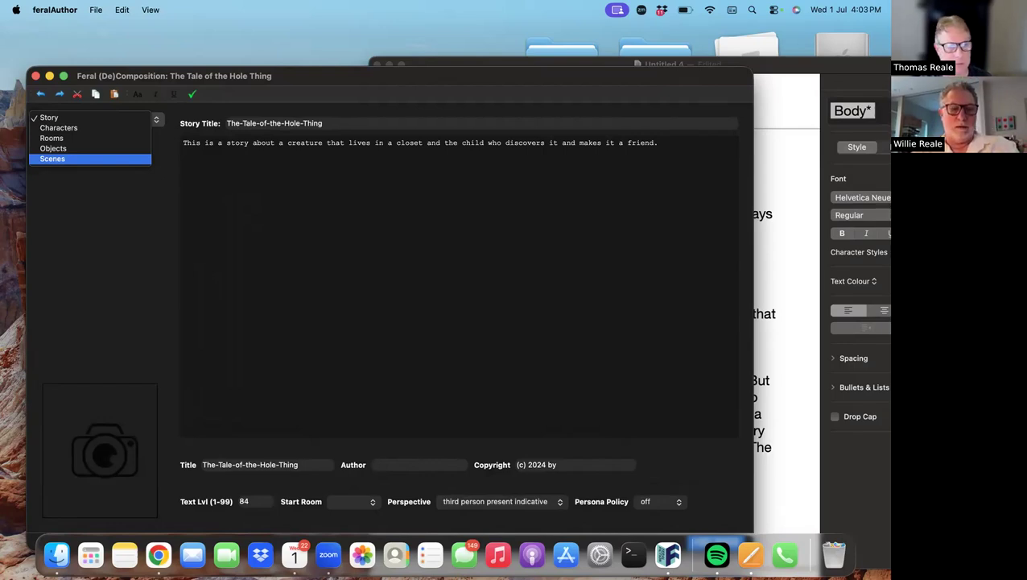
left_click(64, 158)
Fill in the author's name and set the copyright line to "(c) 2026 by" followed by the author's name.
type("Willie Reale")
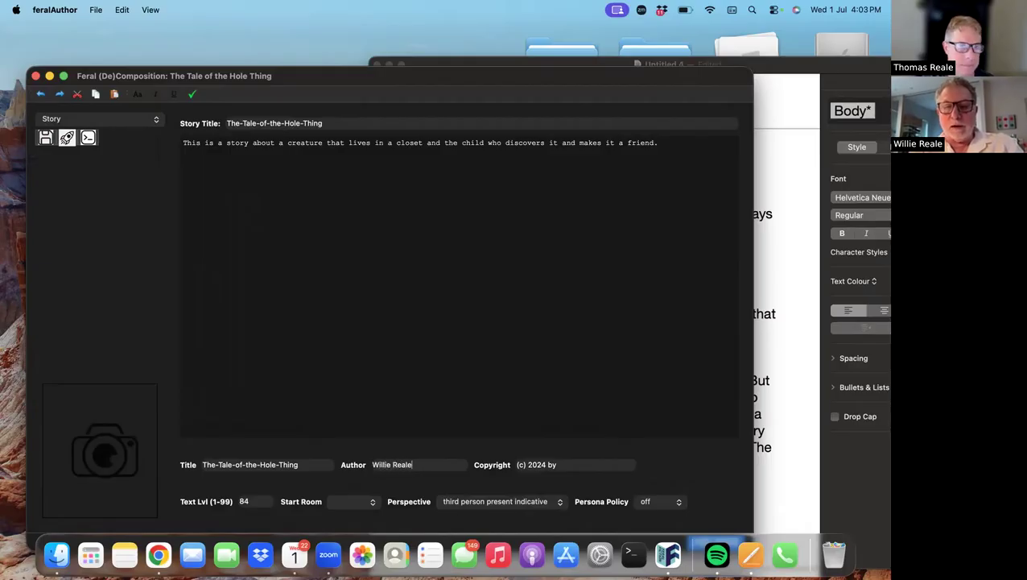
left_click(546, 464)
key("BackSpace")
type("6 by ")
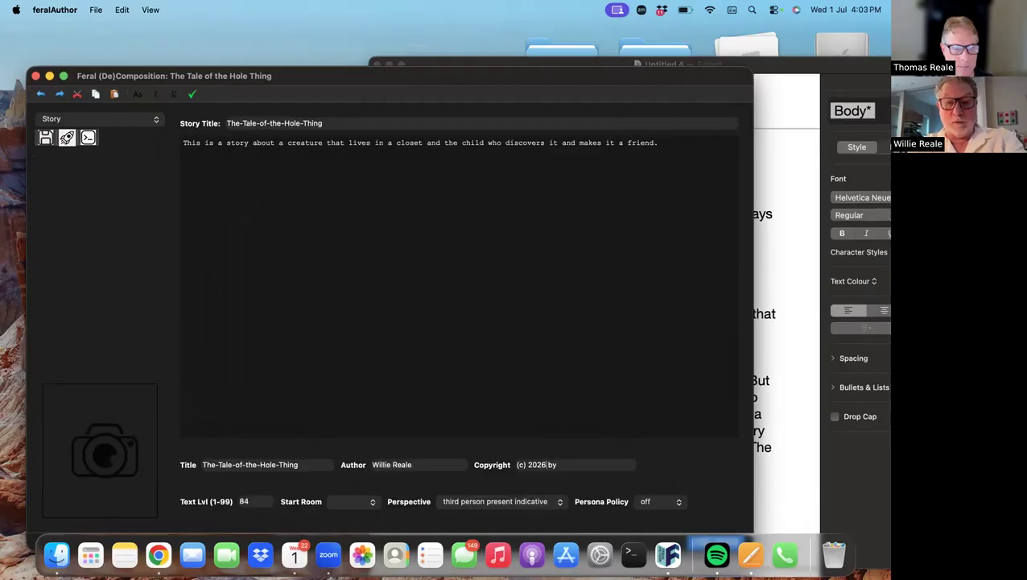
type("Willie")
key("BackSpace")
key("BackSpace")
key("BackSpace")
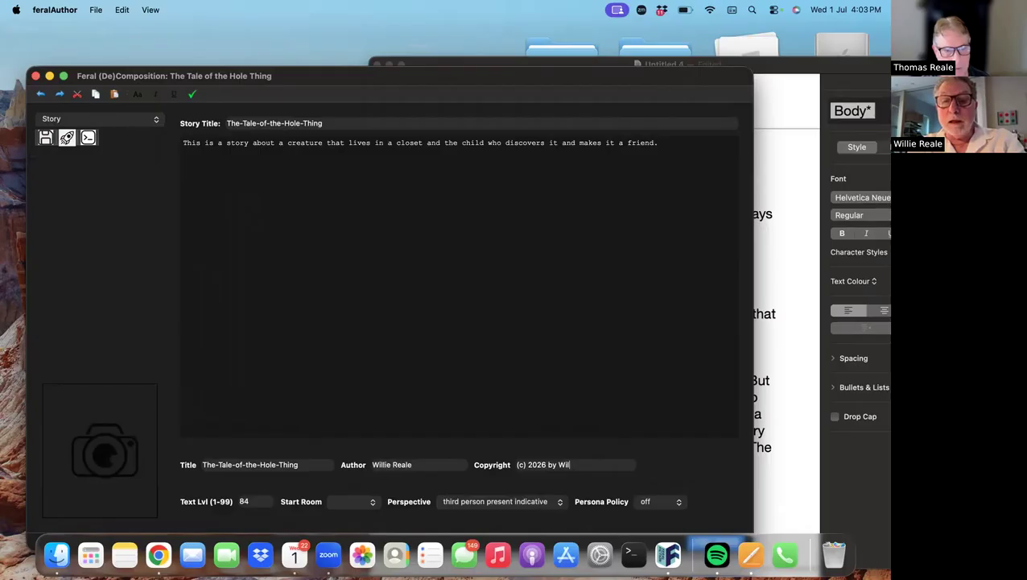
type("lie Reale")
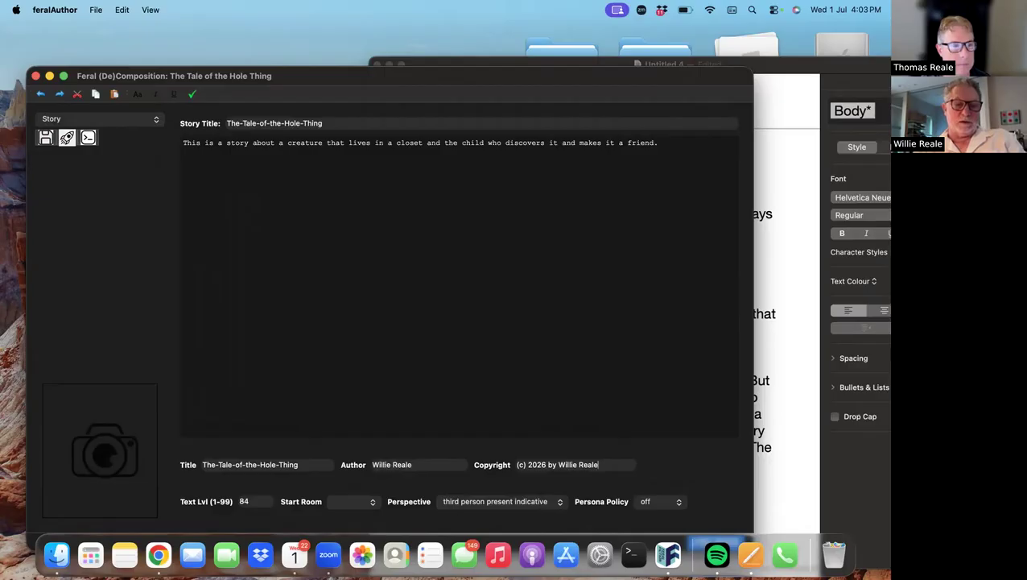
Generate a new cover image in the Cover Lightbox from the prefilled story prompt, using the Leonardo Nano Banana Pro model.
left_click(100, 451)
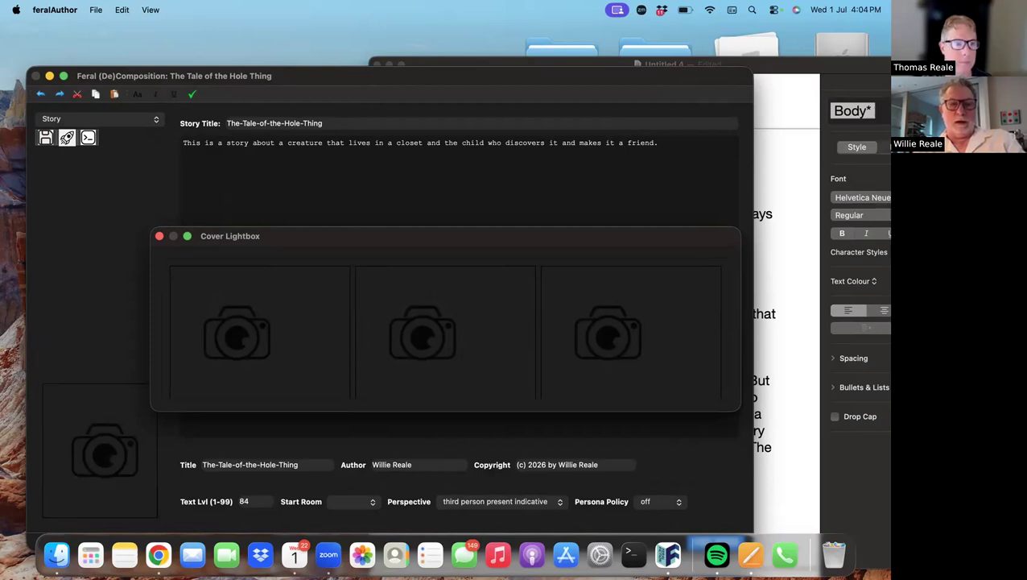
right_click(232, 347)
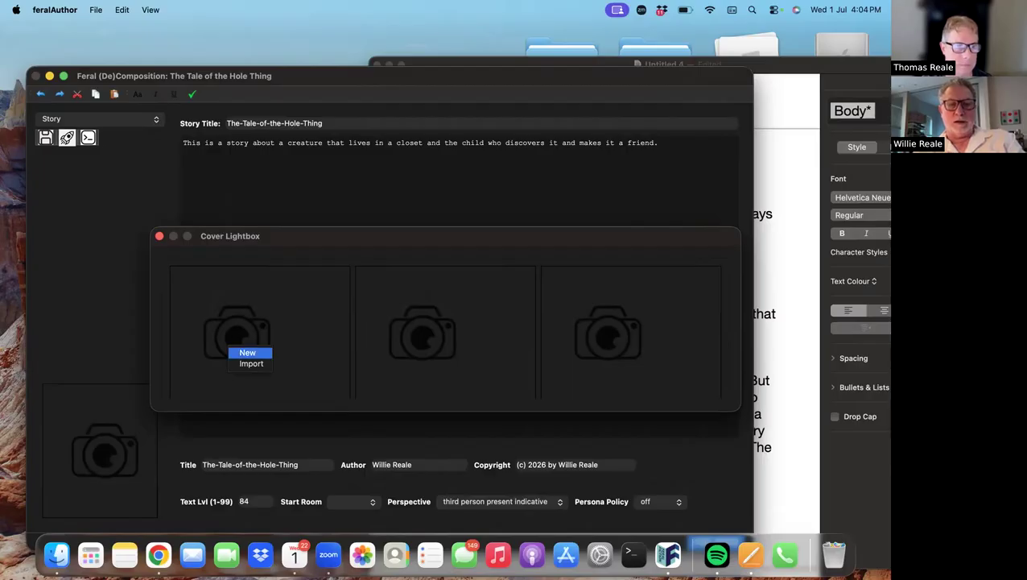
left_click(248, 352)
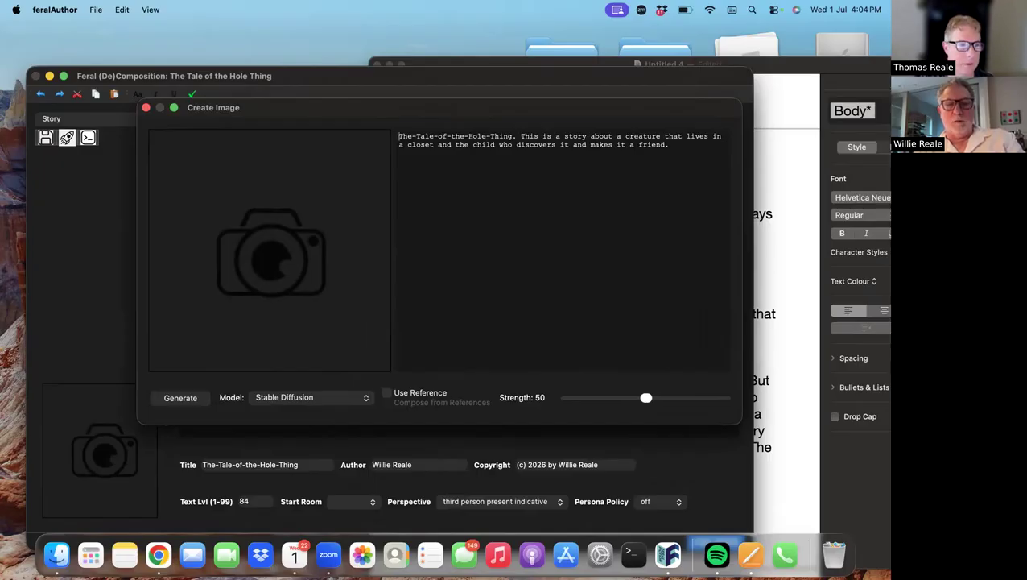
left_click(310, 397)
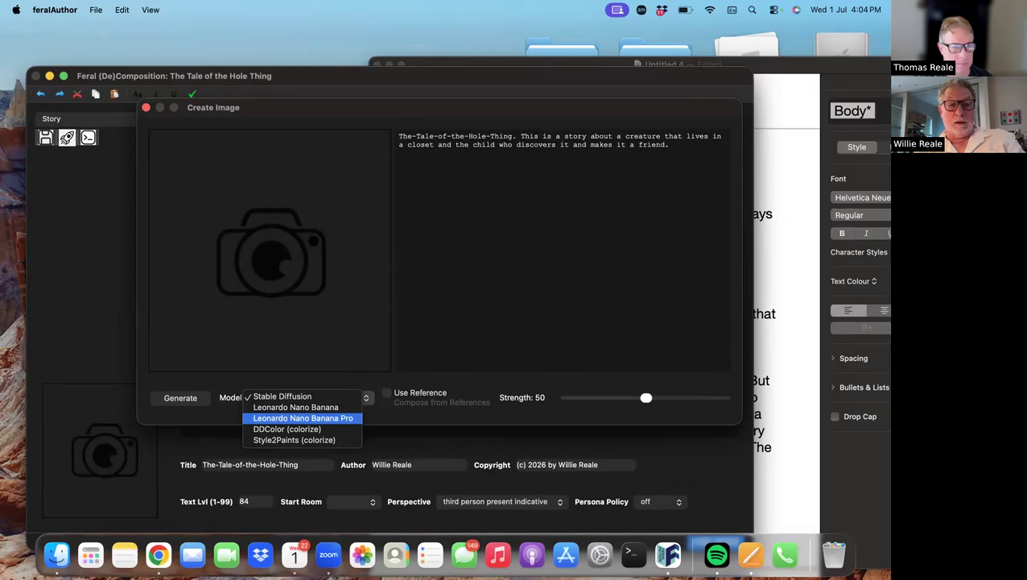
key("Return")
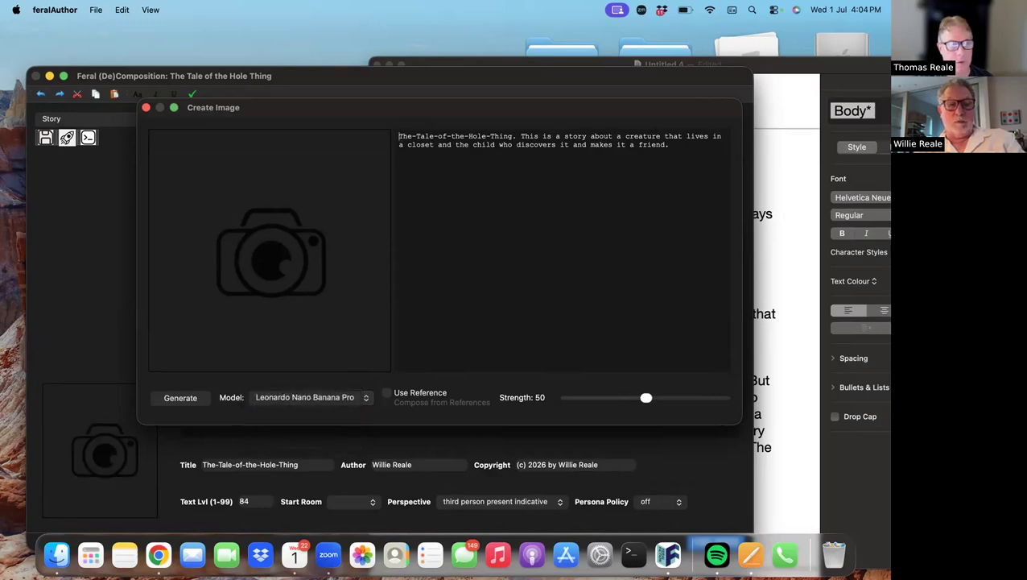
left_click(180, 398)
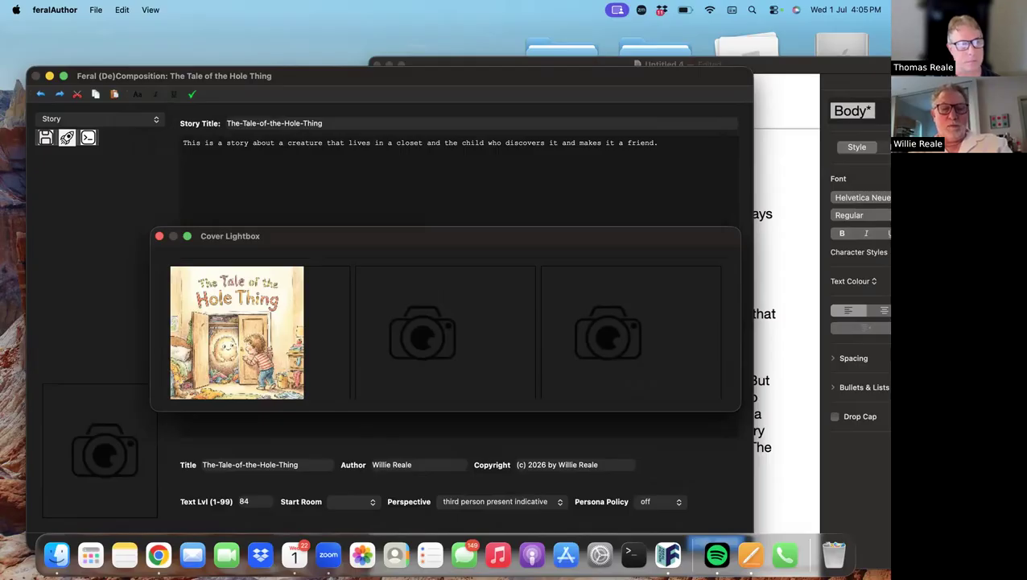
Preview the generated cover image at full size and close the preview.
right_click(216, 344)
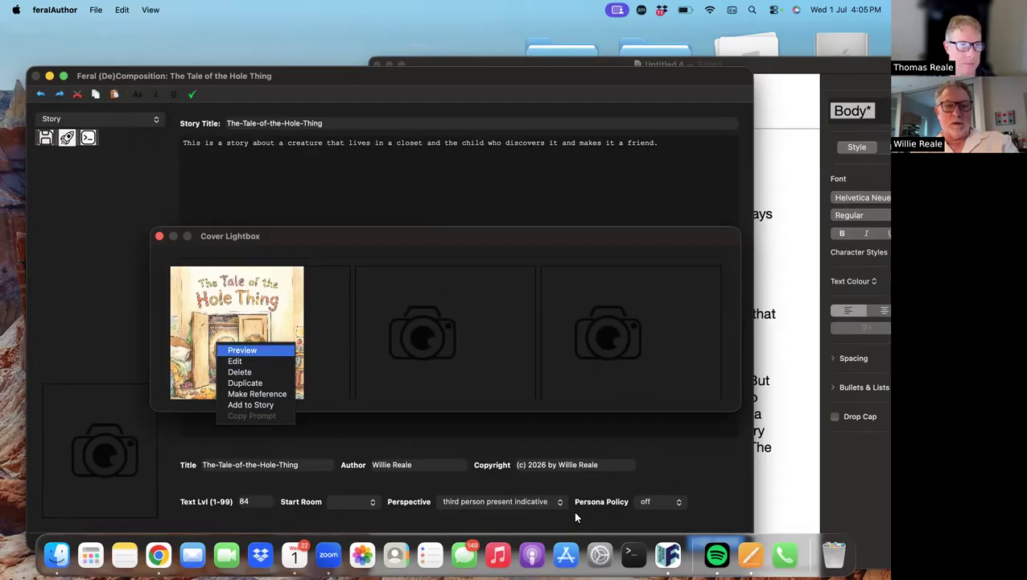
key("Return")
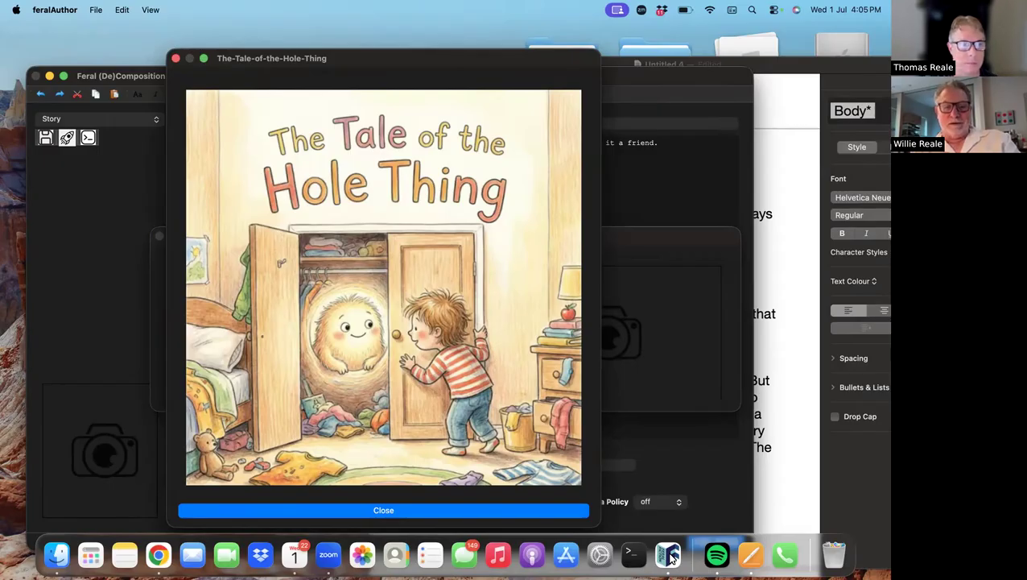
key("Return")
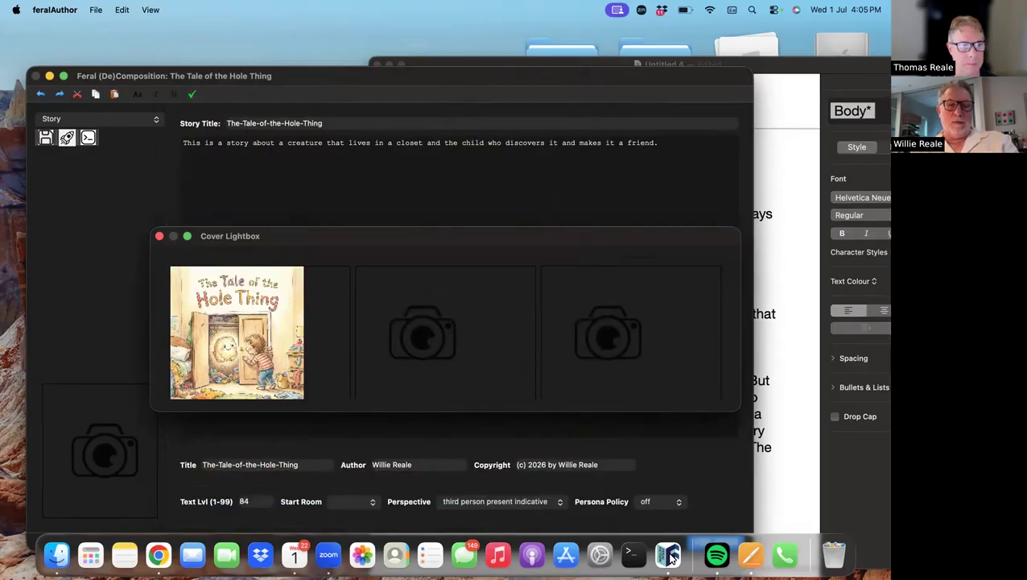
Make the generated cover the story's reference image and close the Cover Lightbox.
right_click(243, 340)
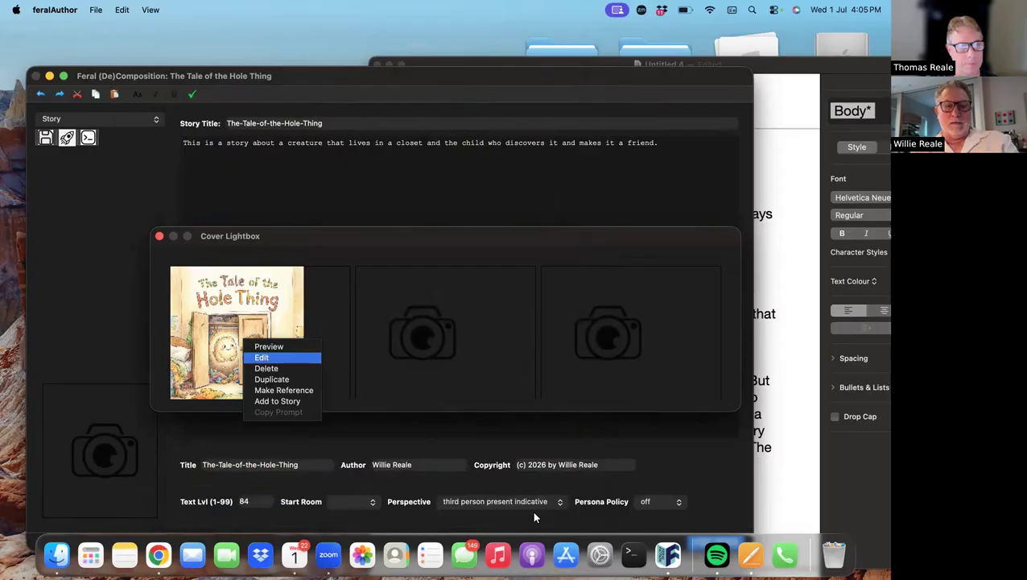
key("Down")
key("Down")
key("Down")
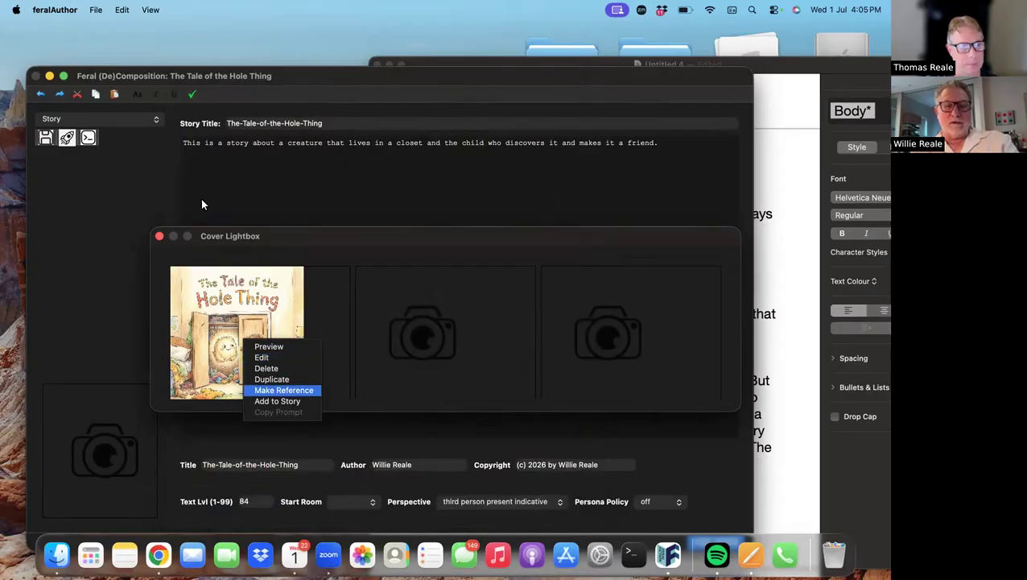
key("Return")
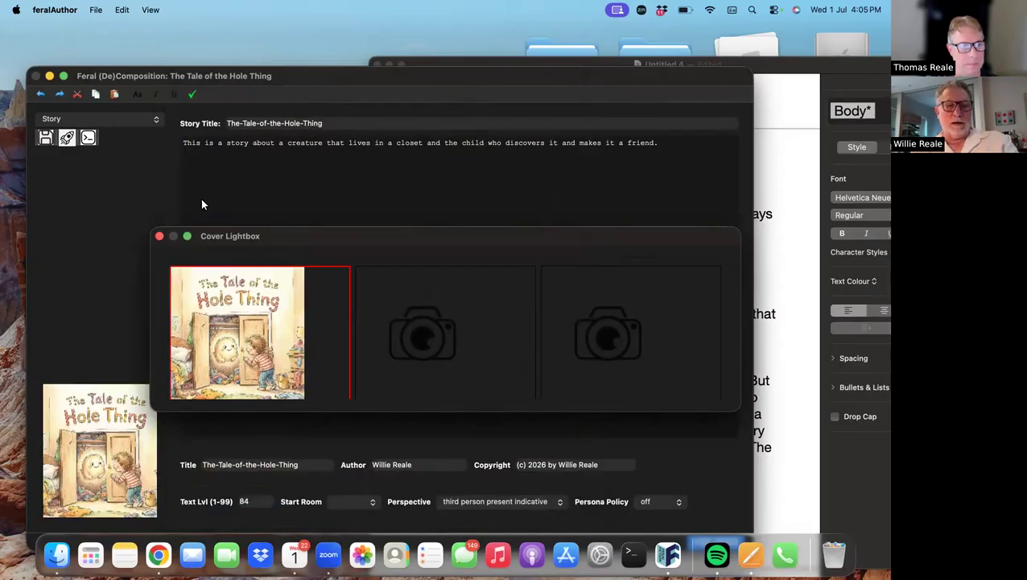
key("Escape")
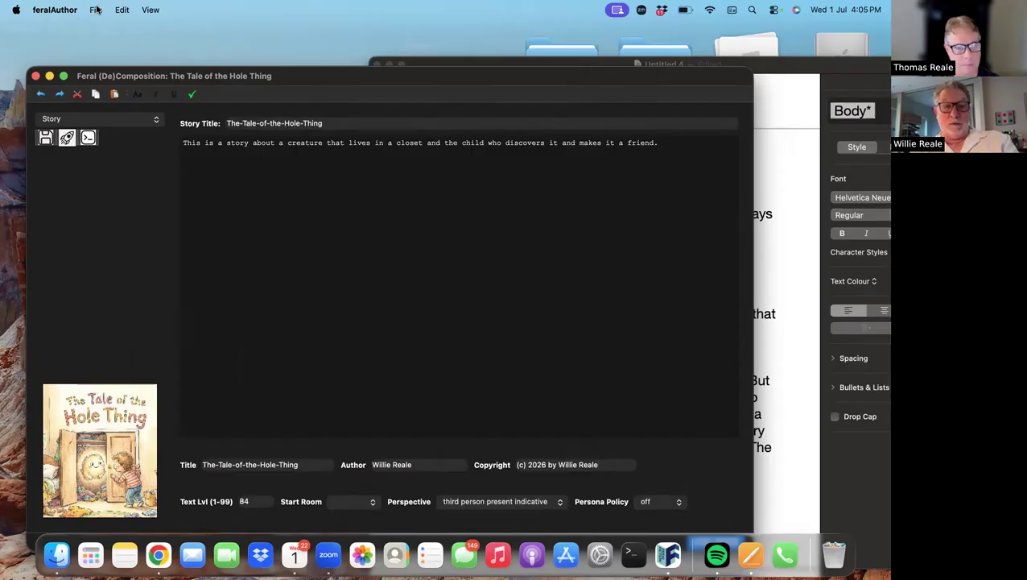
Set the story's text level to 20 and save the story.
key("Tab")
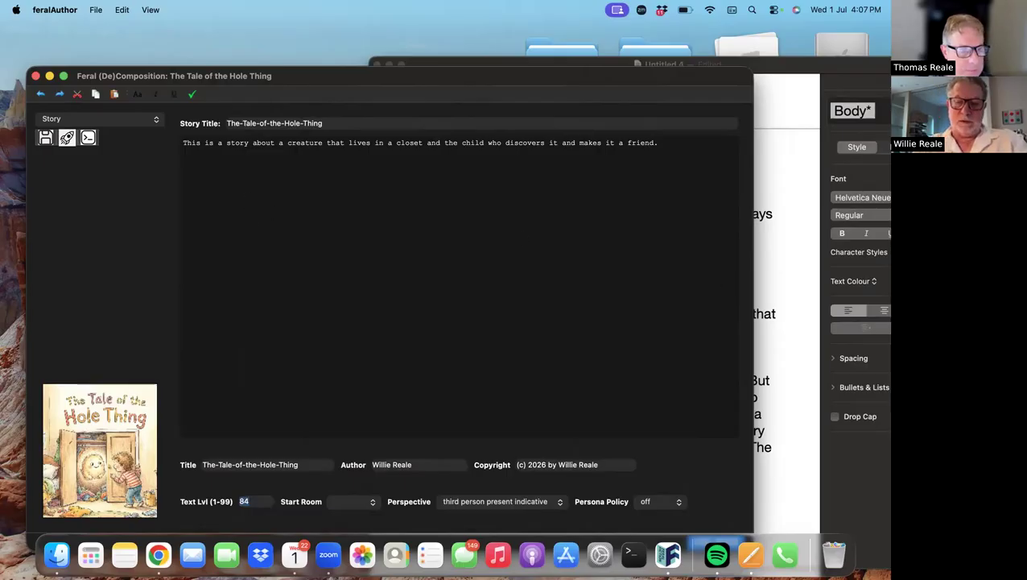
type("20")
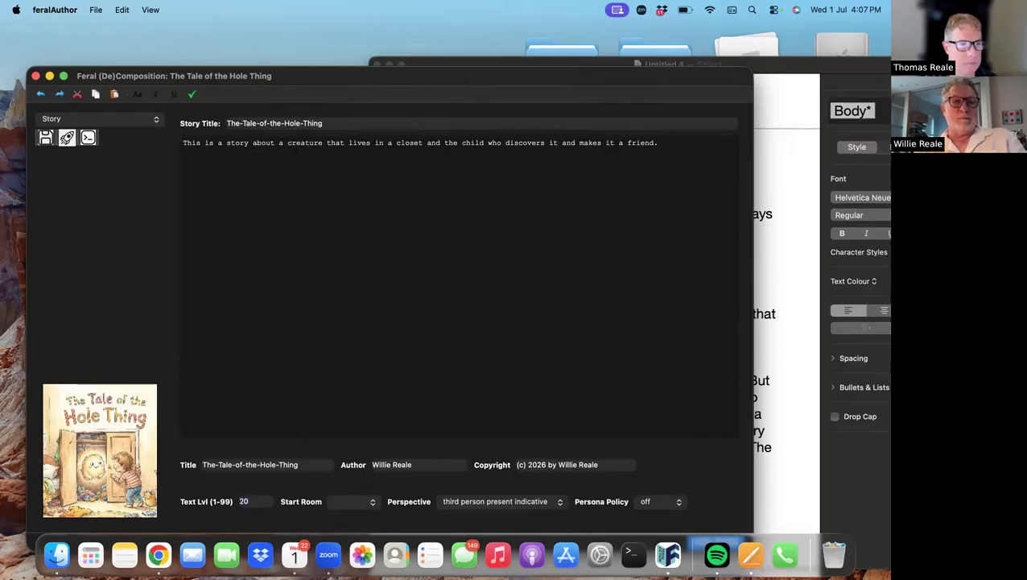
left_click(46, 138)
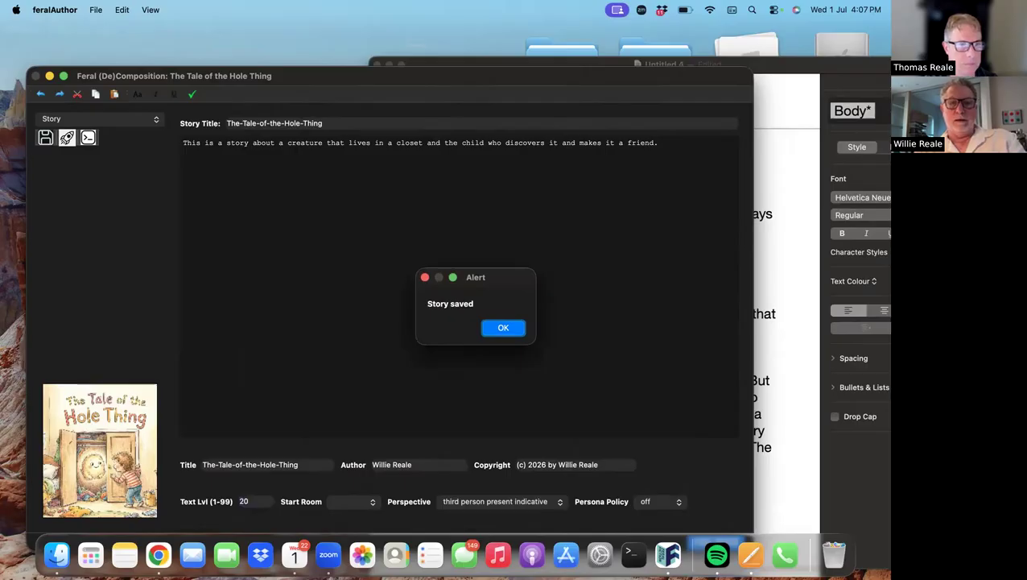
key("Return")
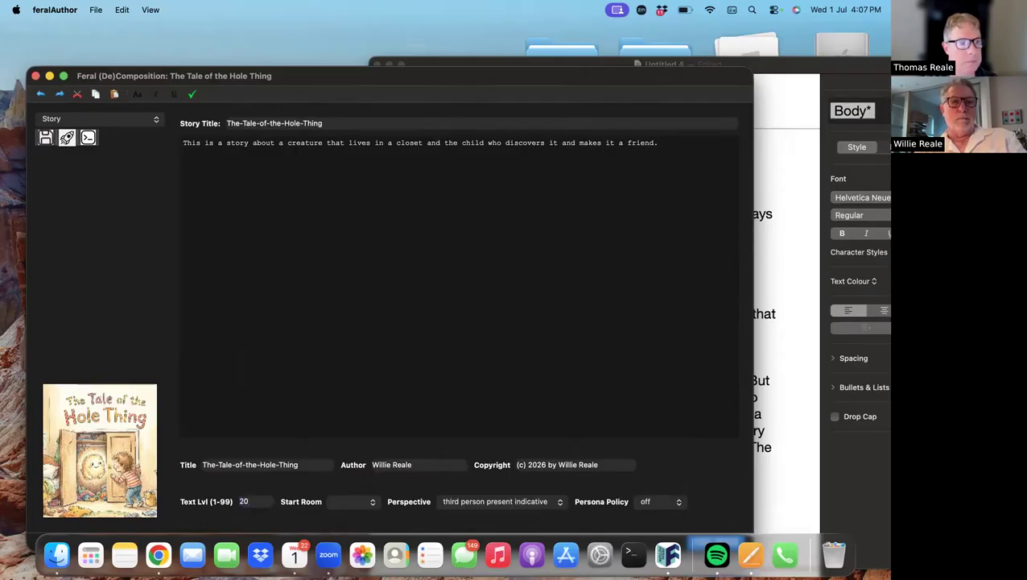
In the Characters section, assign the narrator the voice "David - Bright and Expressive Narrator" and close the voice chooser.
left_click(97, 118)
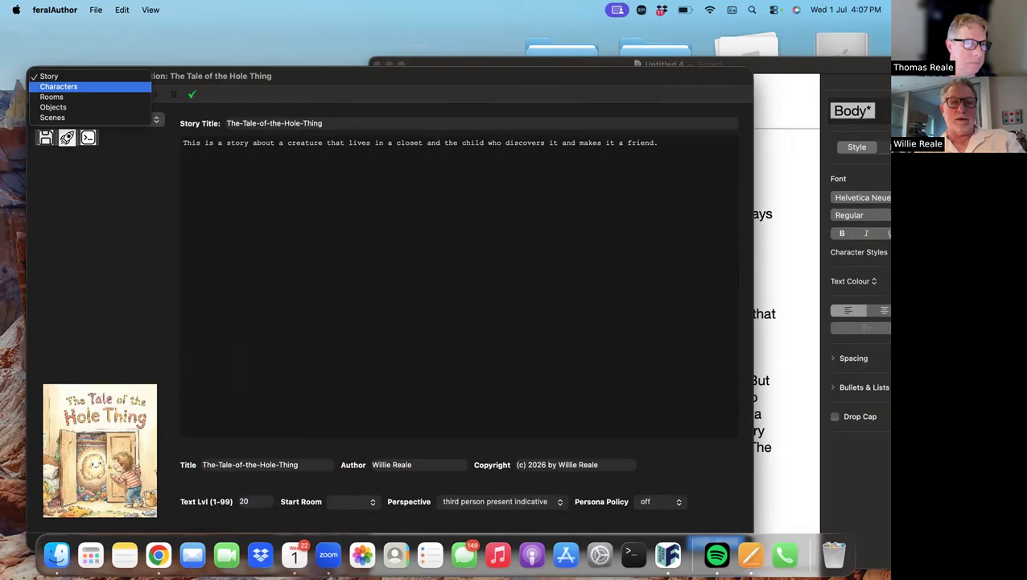
left_click(59, 86)
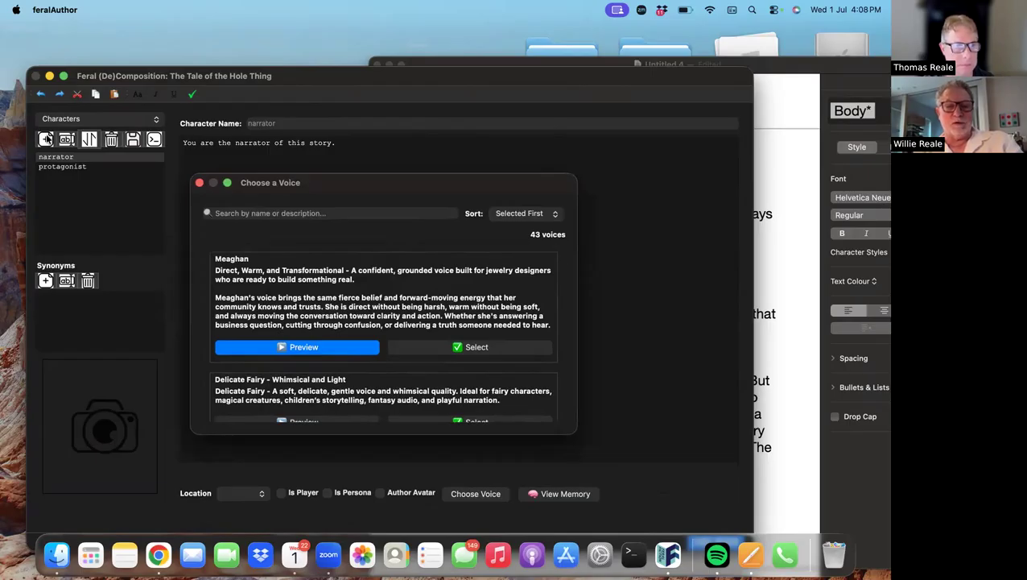
scroll(495, 330, "down", 5)
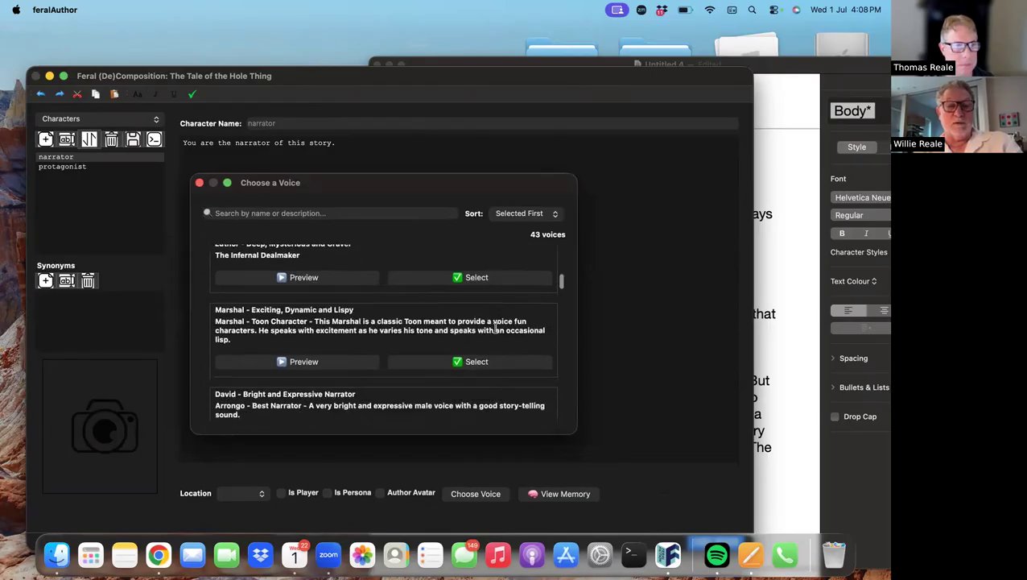
scroll(495, 329, "down", 2)
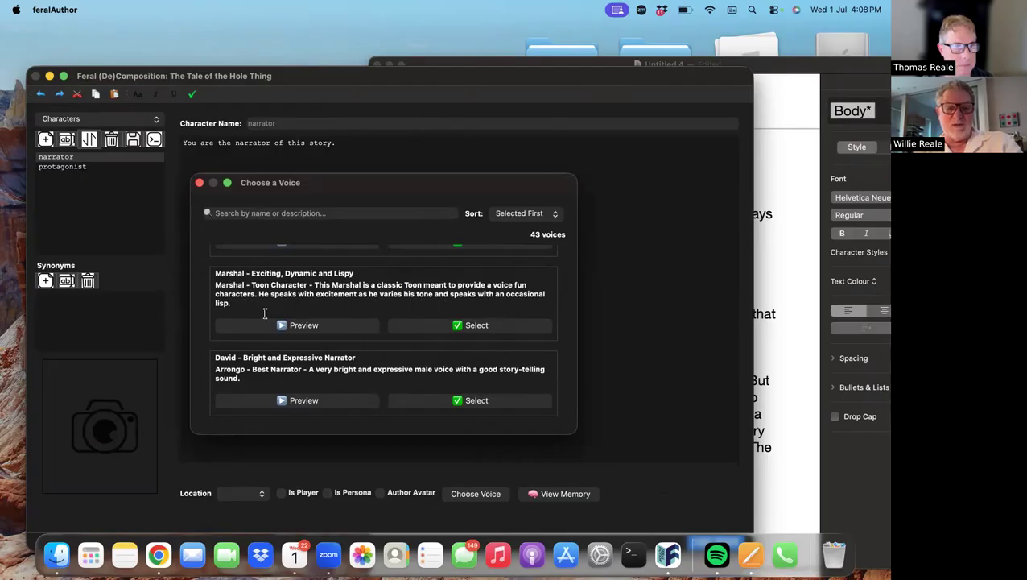
scroll(265, 314, "down", 4)
scroll(265, 313, "down", 1)
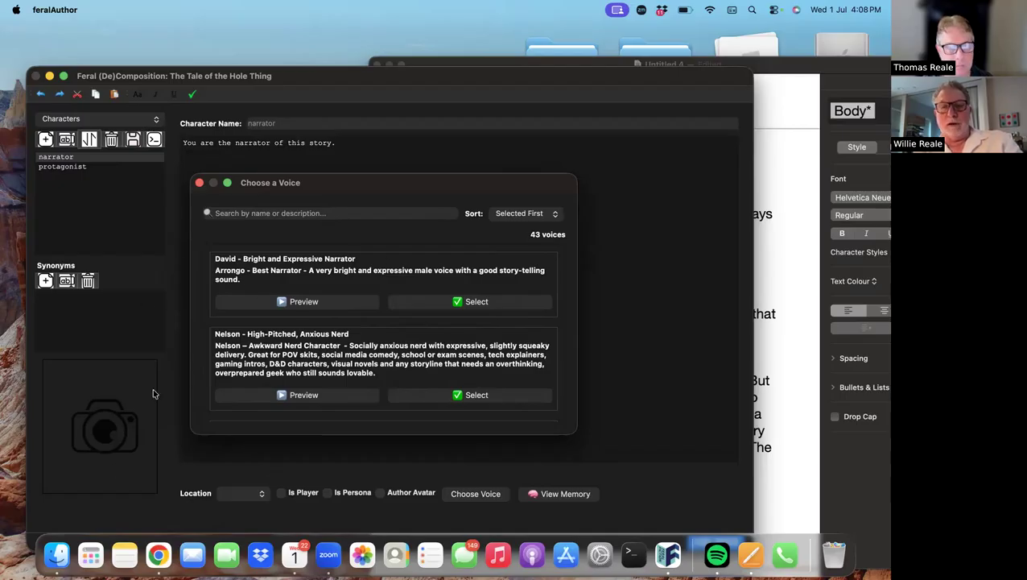
left_click(470, 301)
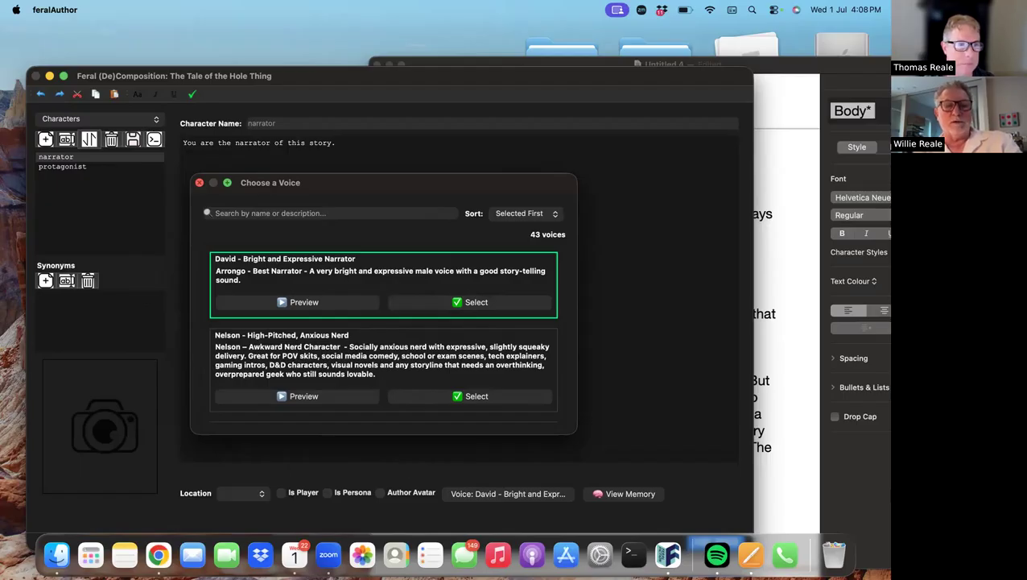
left_click(532, 473)
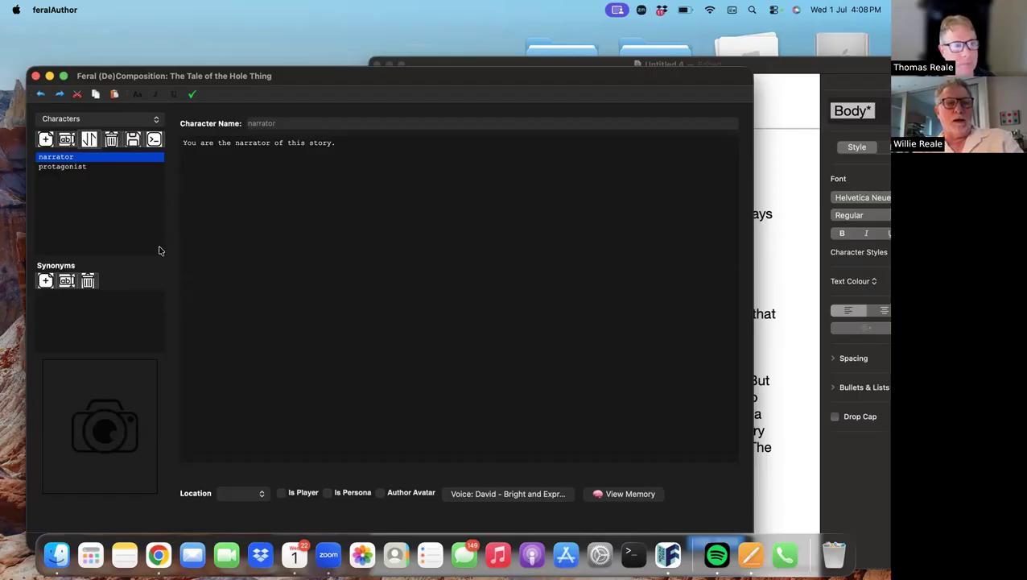
Rename the protagonist character as Kit and select Kit in the character list.
key("Down")
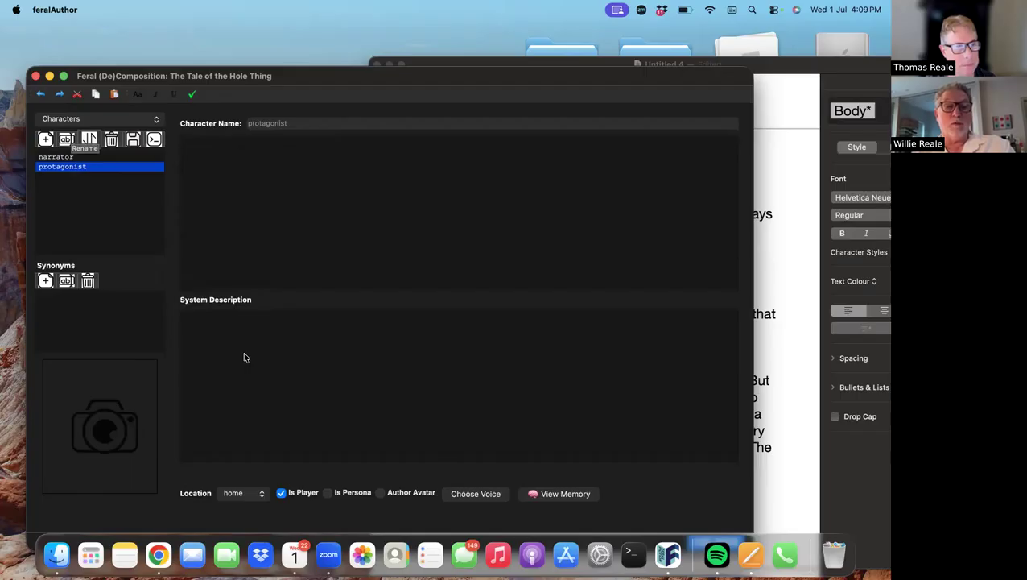
left_click(67, 140)
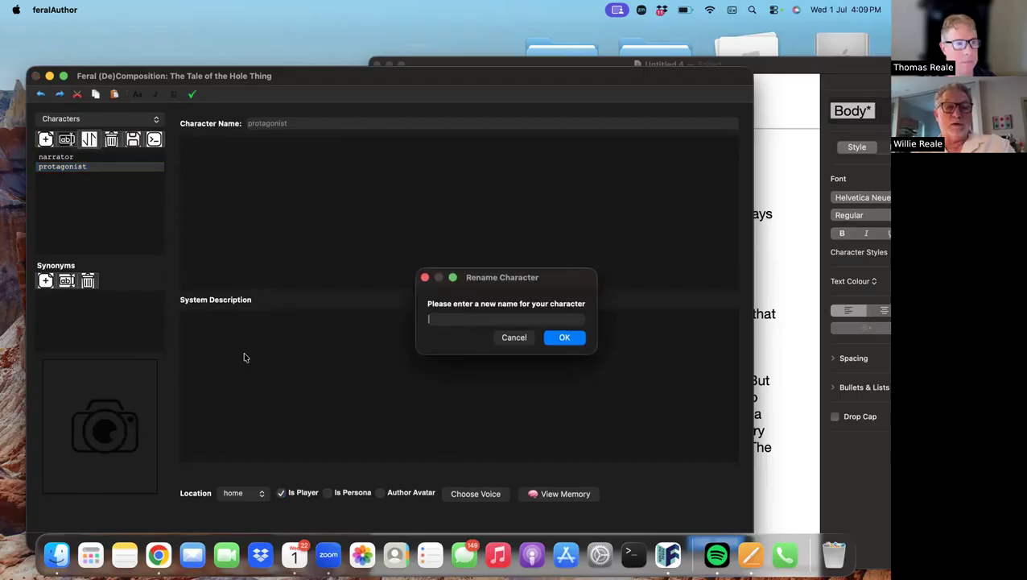
type("Kit")
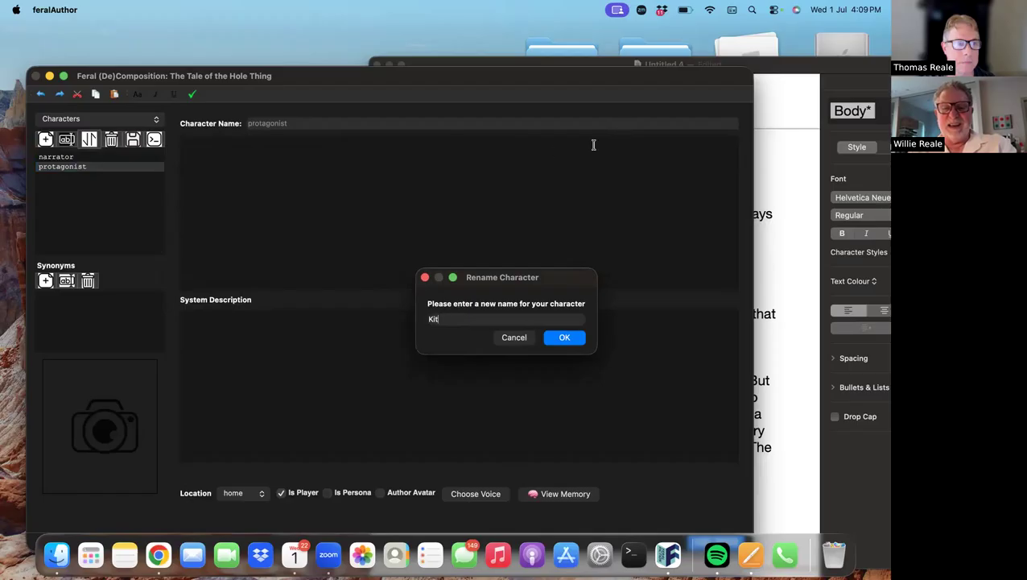
key("Return")
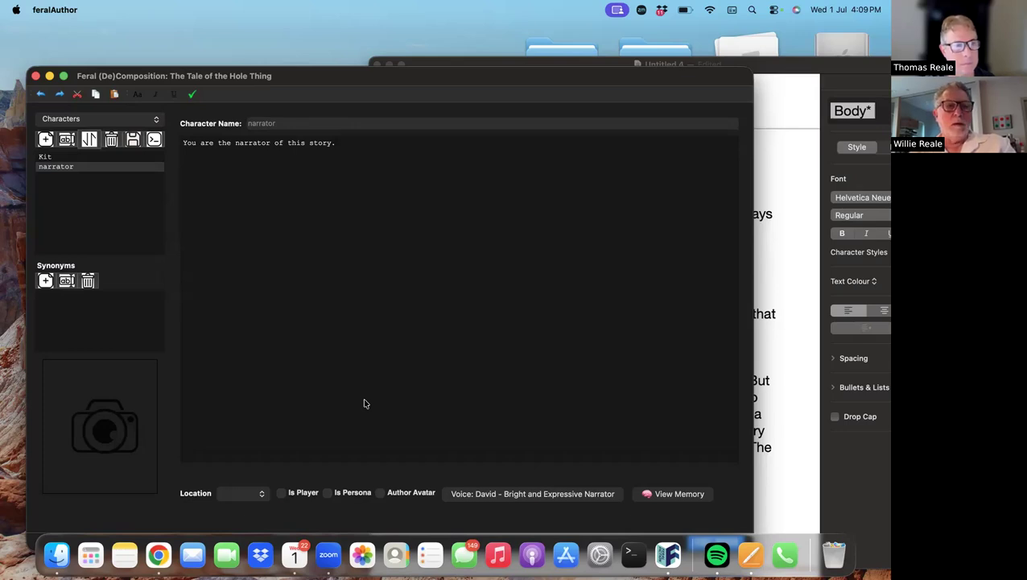
key("Up")
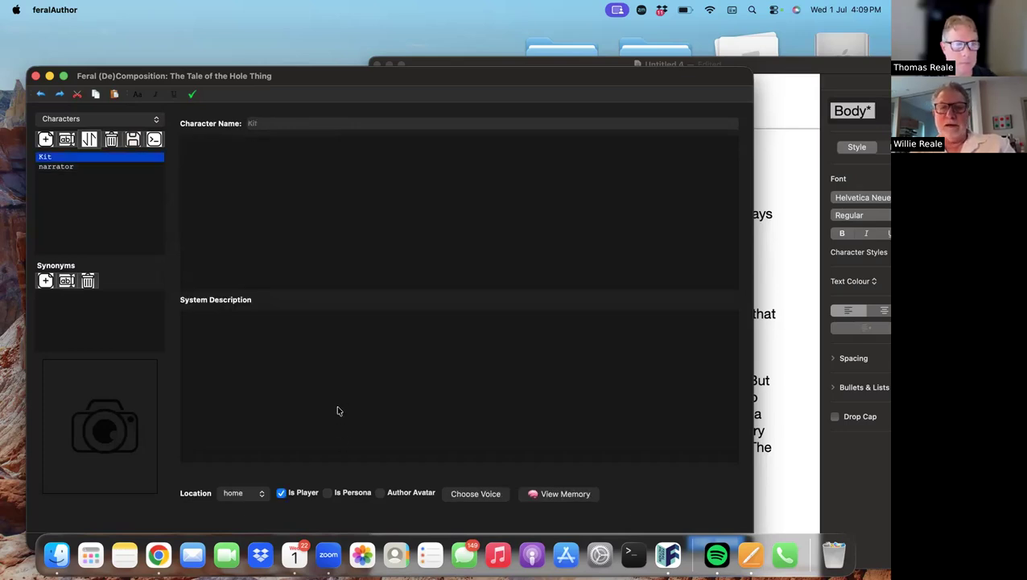
Switch to the Pages notes and copy the paragraph under Characters that begins "Kit is a very smart 9 year old.".
key("super+Tab")
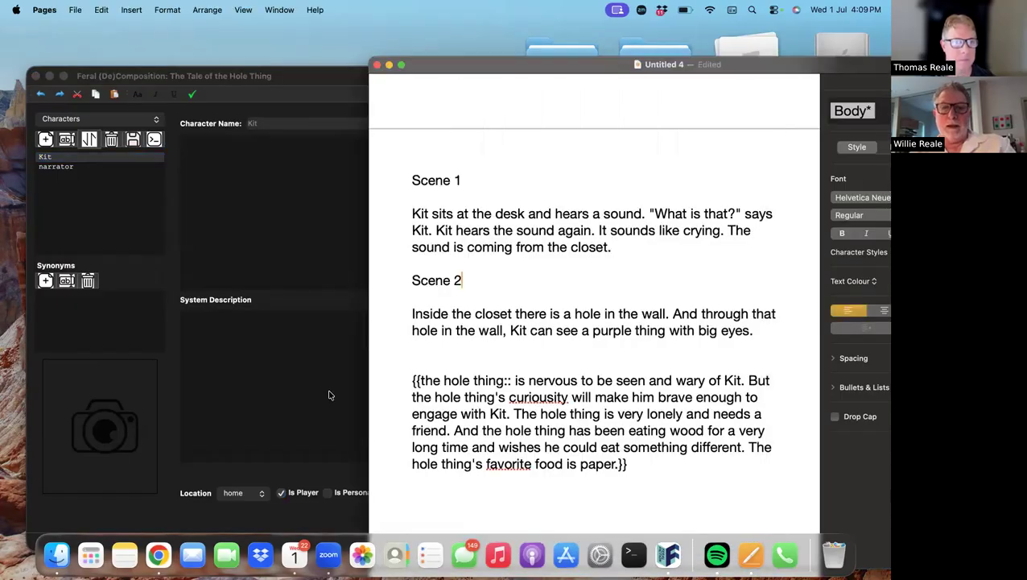
scroll(330, 396, "down", 2)
scroll(330, 395, "up", 8)
scroll(324, 401, "up", 4)
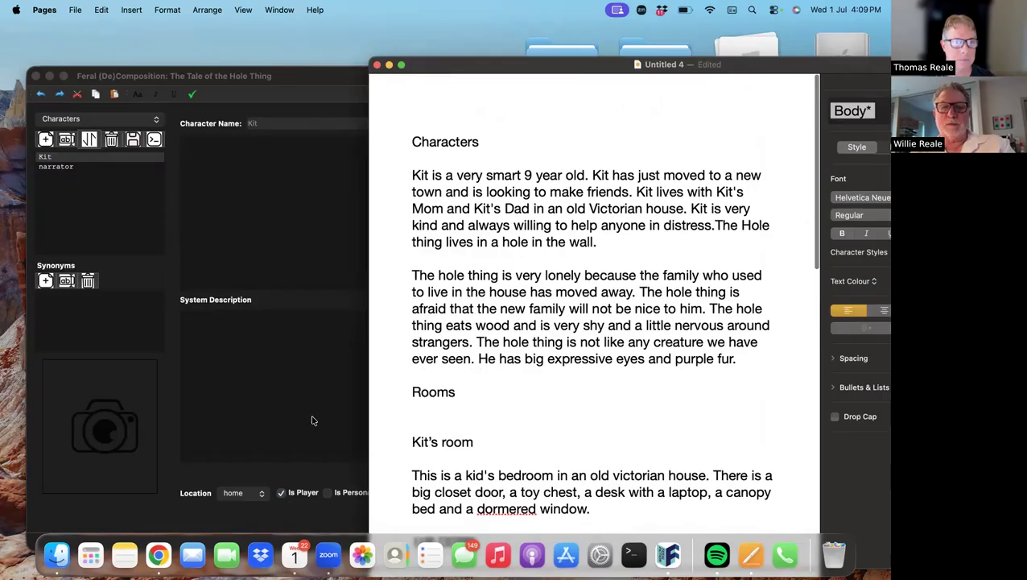
left_click_drag(412, 175, 605, 242)
key("super+c")
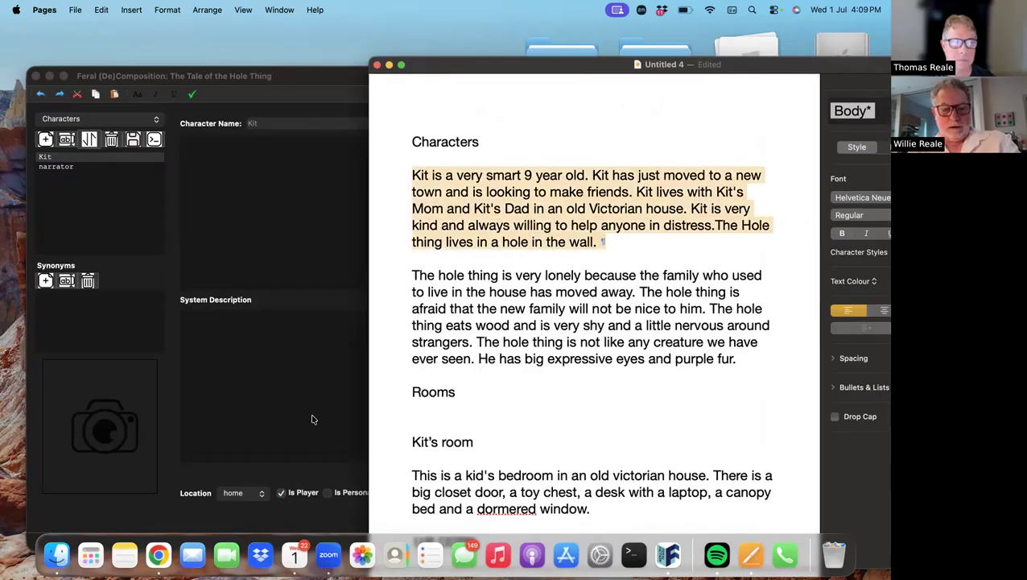
Return to feralAuthor, paste the copied paragraph as Kit's character description, and shift the window slightly to uncover more of the notes.
left_click(183, 401)
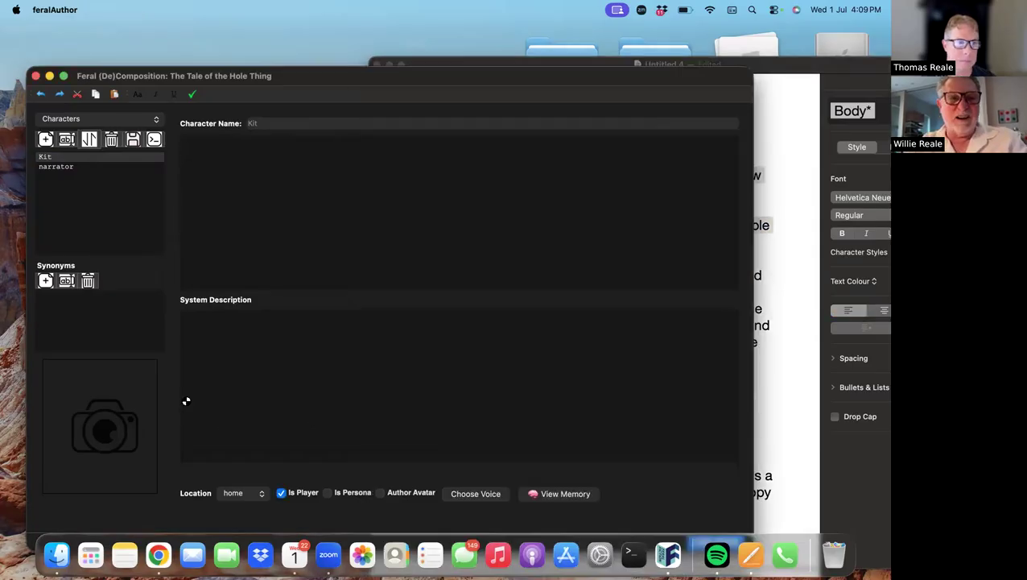
key("super+v")
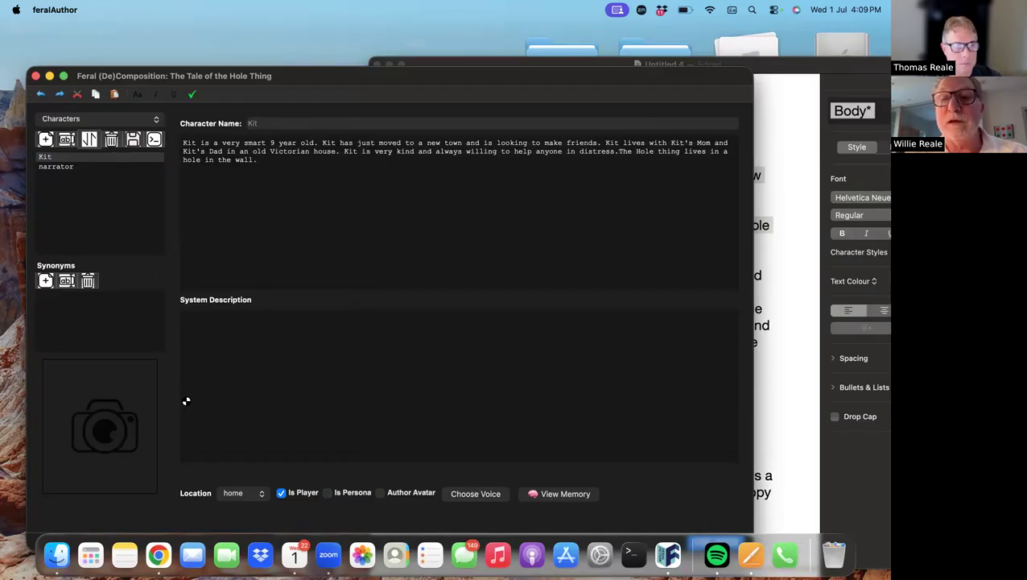
left_click_drag(387, 76, 360, 72)
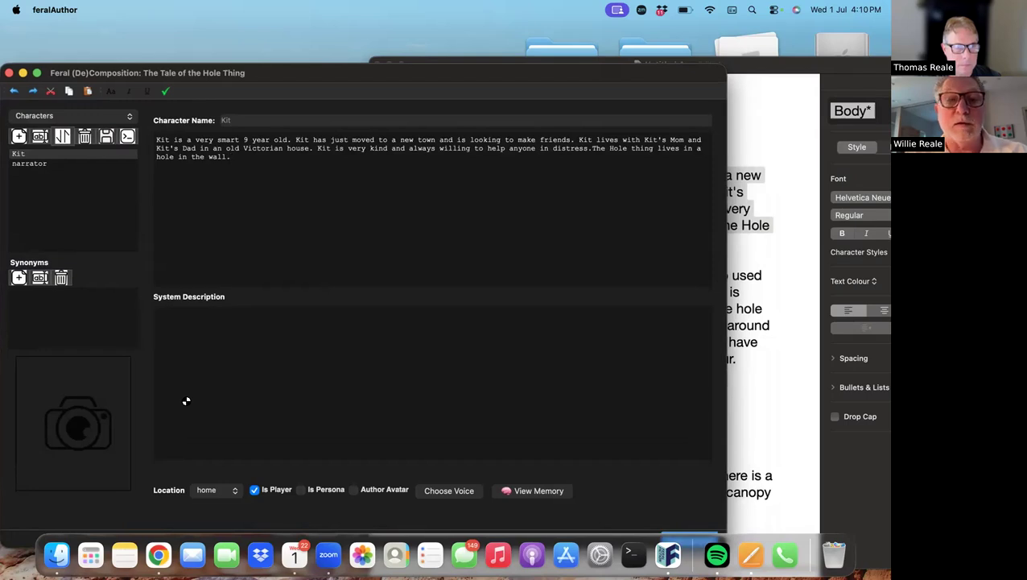
Delete the last sentence, "The Hole thing lives in a hole in the wall.", from Kit's character description.
left_click_drag(593, 148, 231, 157)
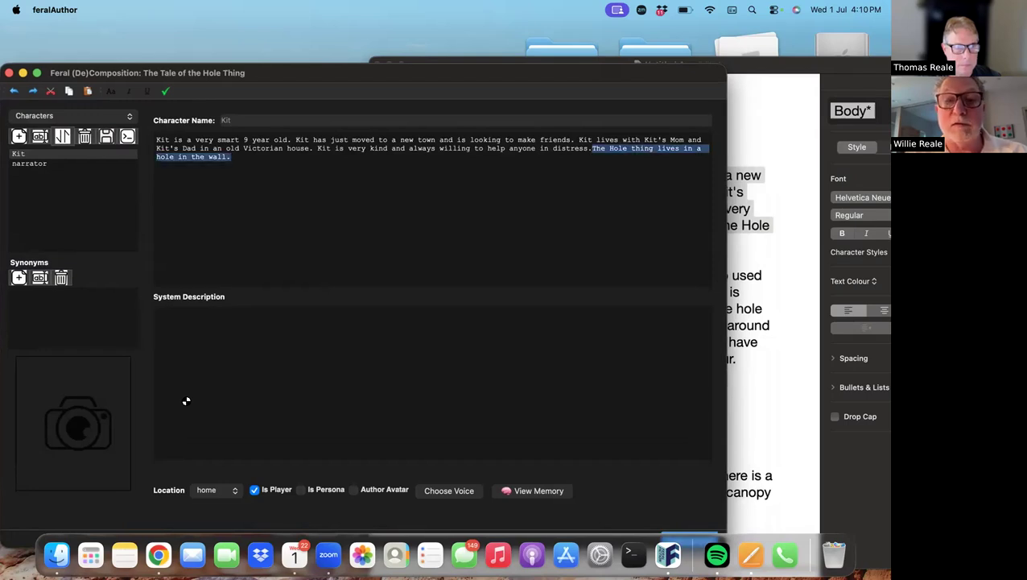
key("BackSpace")
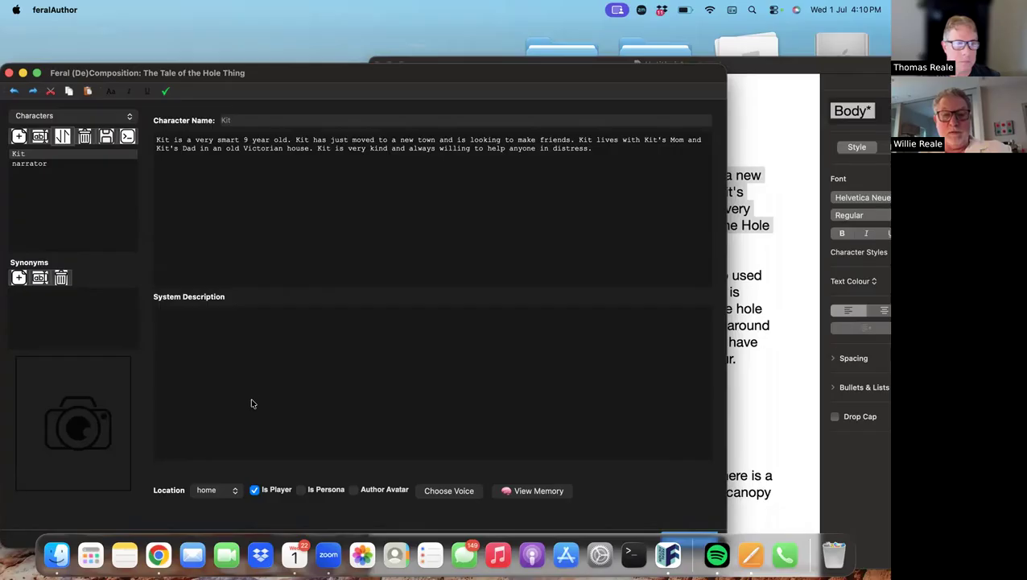
Browse the available voices, assign Kit the voice "Nelson - High-Pitched, Anxious Nerd", and close the voice chooser.
left_click(449, 490)
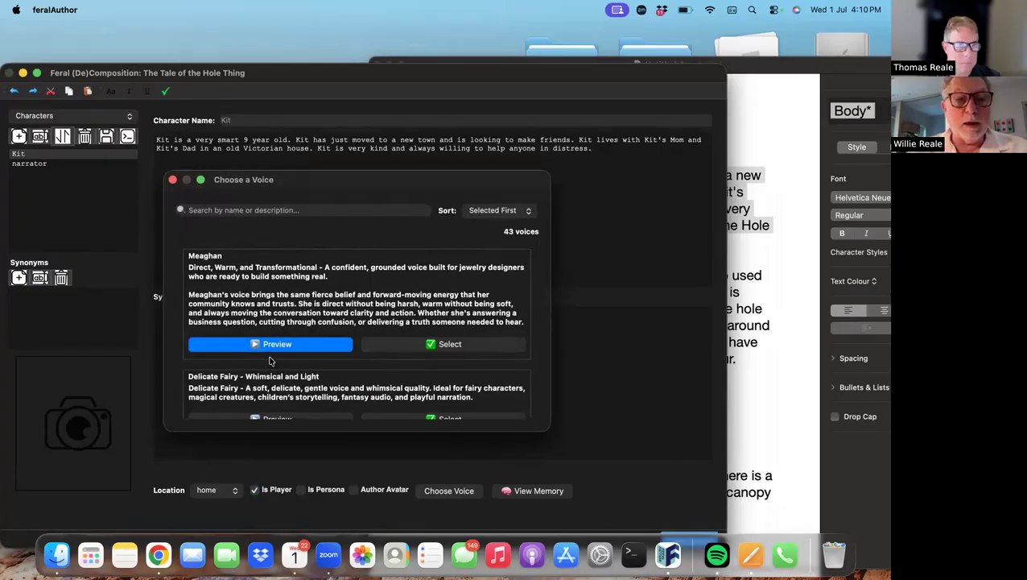
scroll(270, 360, "down", 4)
scroll(270, 360, "down", 5)
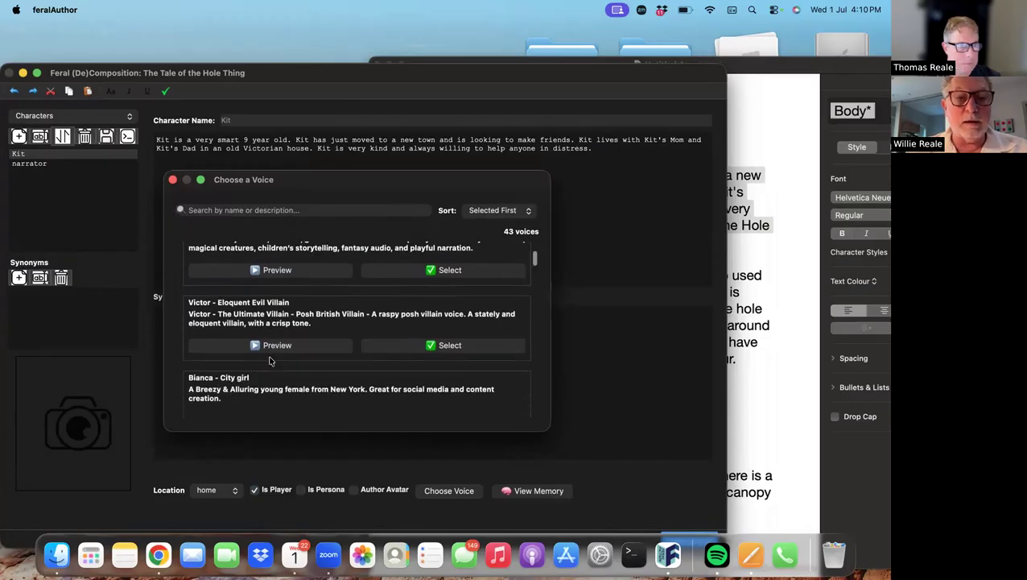
scroll(222, 326, "down", 6)
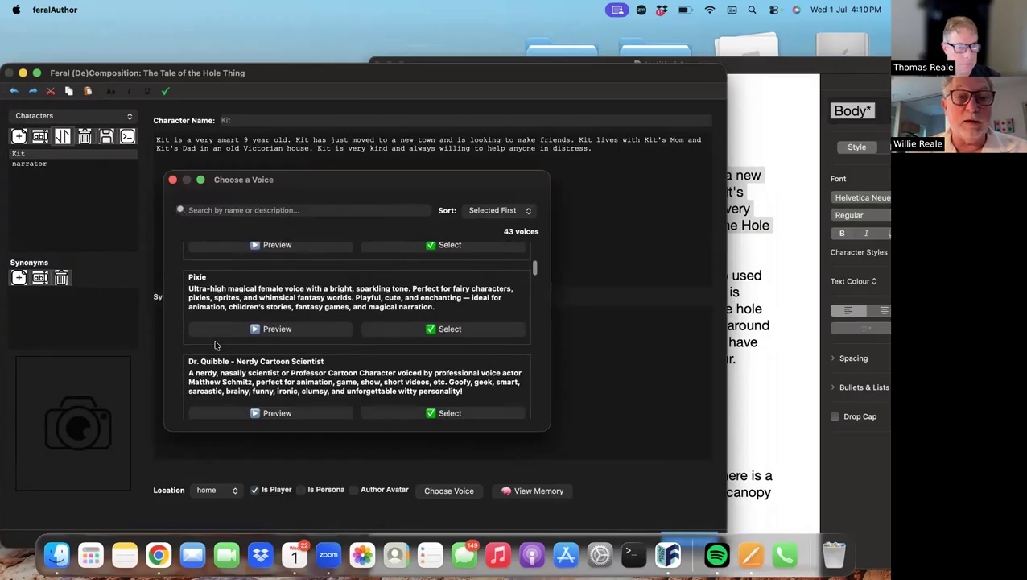
scroll(214, 344, "down", 2)
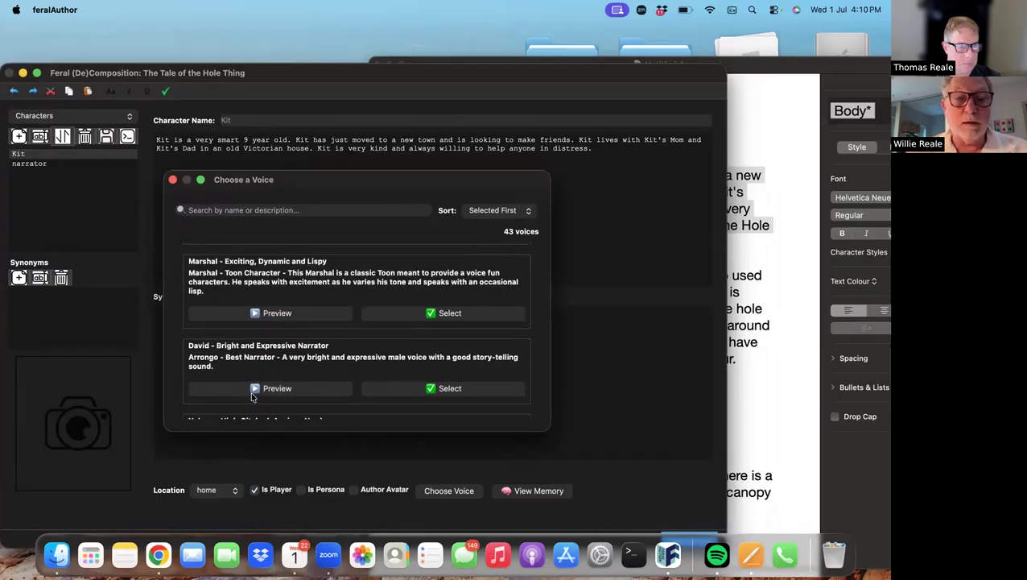
scroll(242, 355, "down", 3)
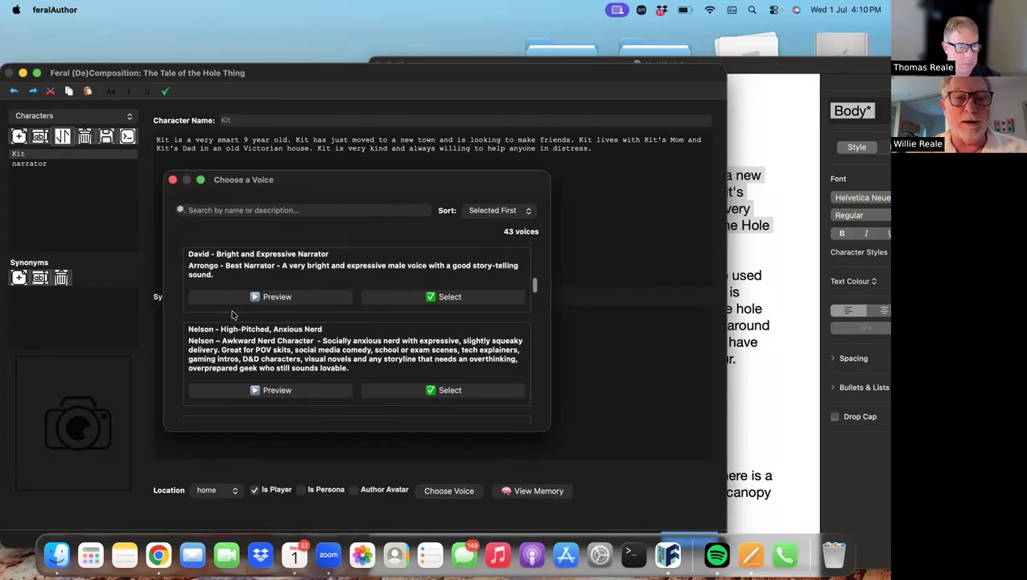
scroll(234, 315, "up", 1)
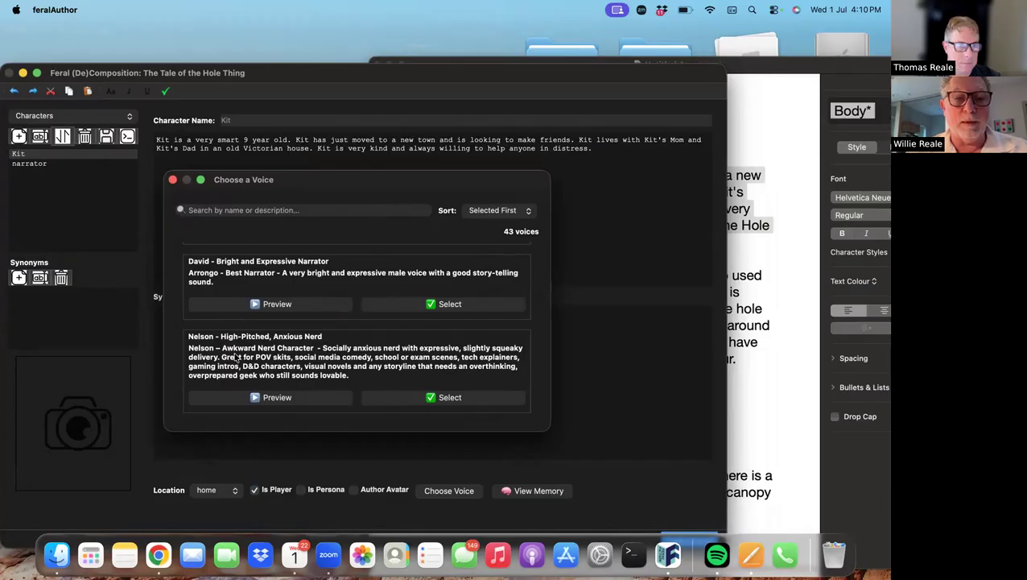
scroll(235, 355, "down", 3)
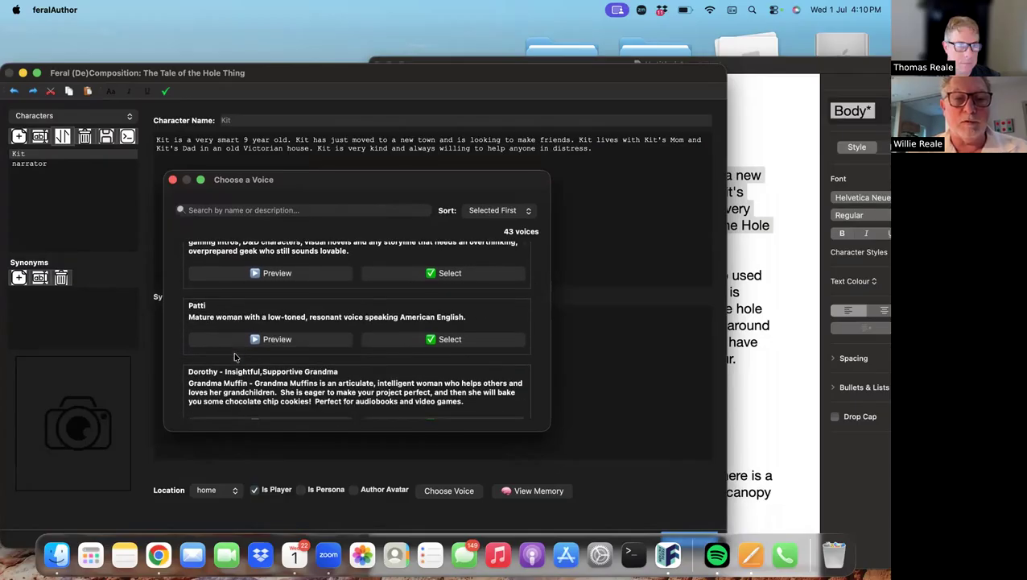
left_click(373, 276)
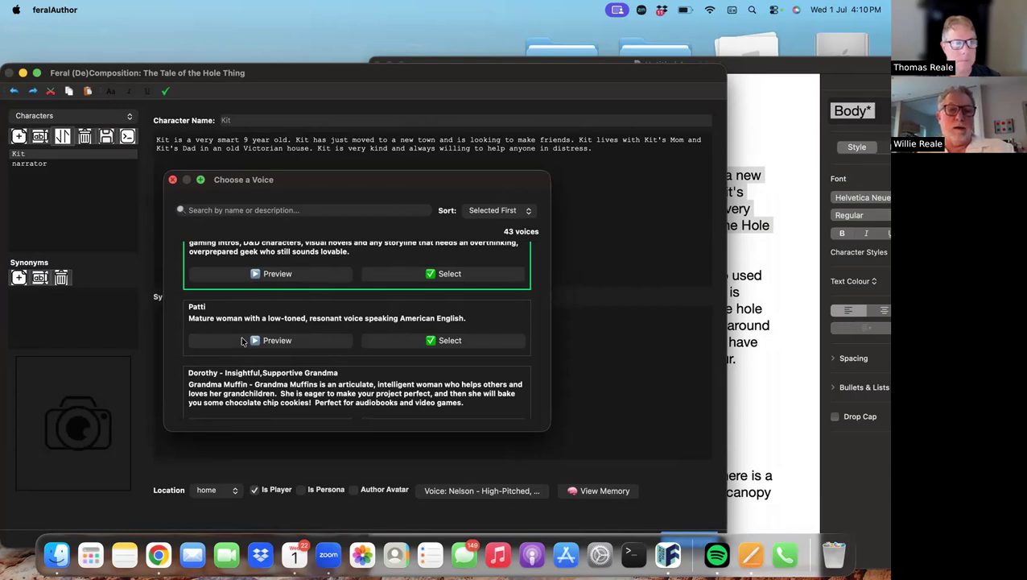
key("Escape")
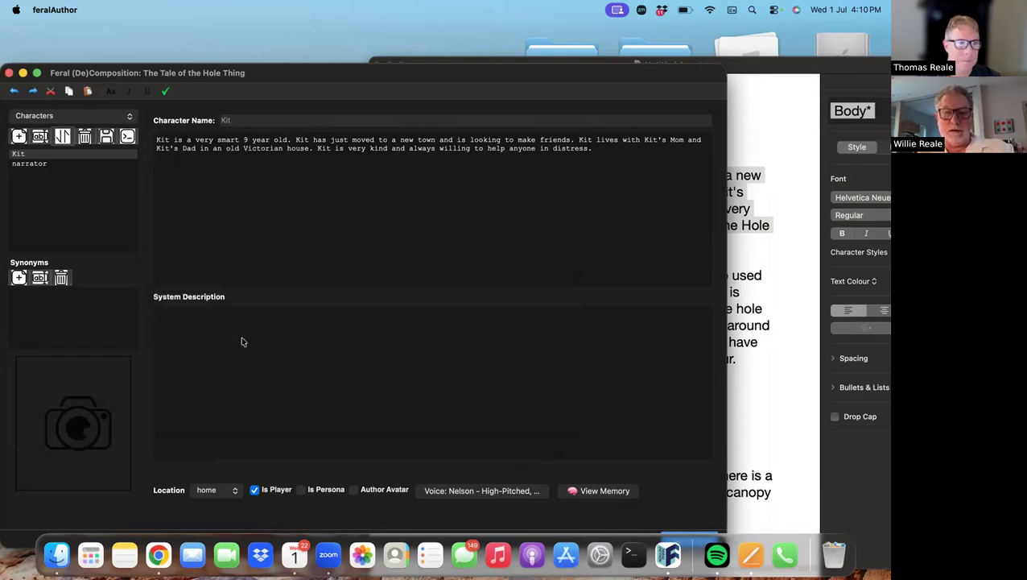
Generate the system description for Kit from the character description.
left_click_drag(261, 355, 262, 393)
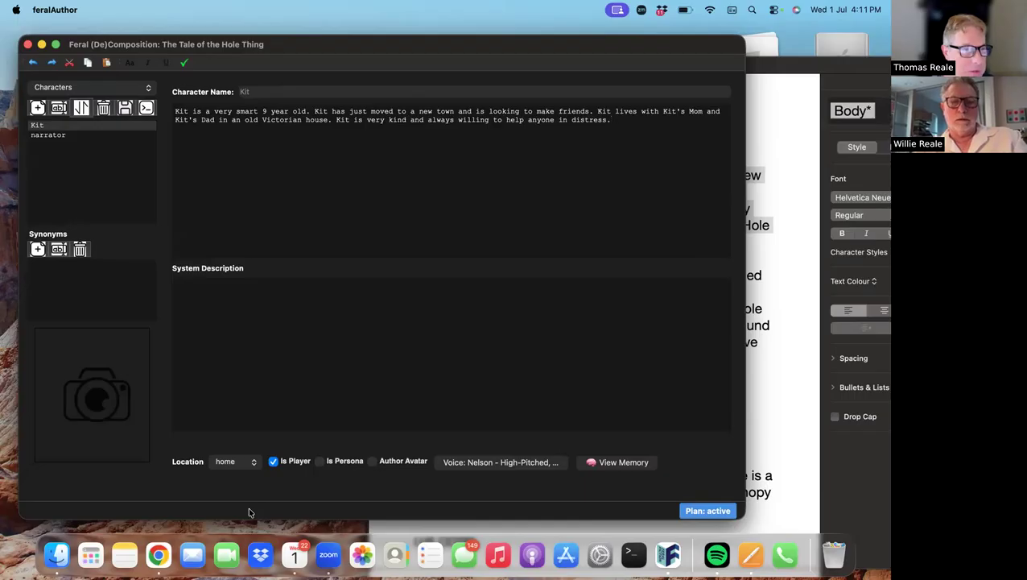
key("super+s")
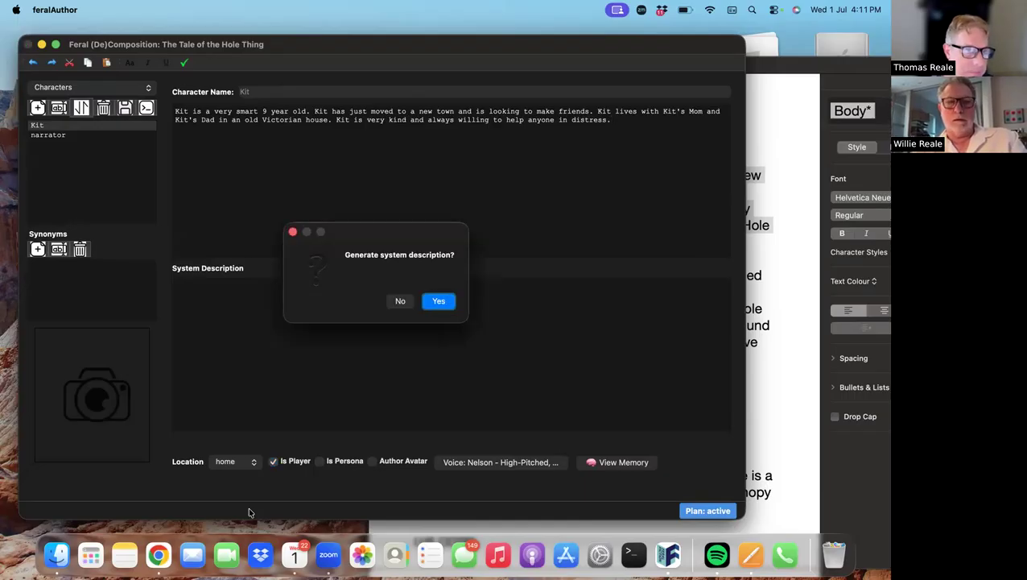
key("Return")
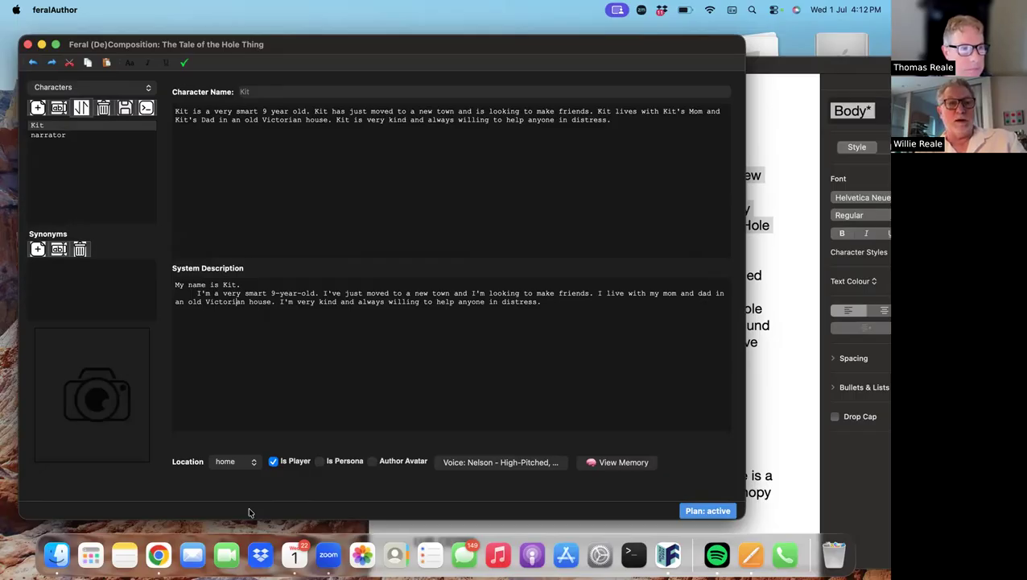
Add a new character named The Hole Thing to the story's character list.
left_click(92, 87)
left_click(92, 86)
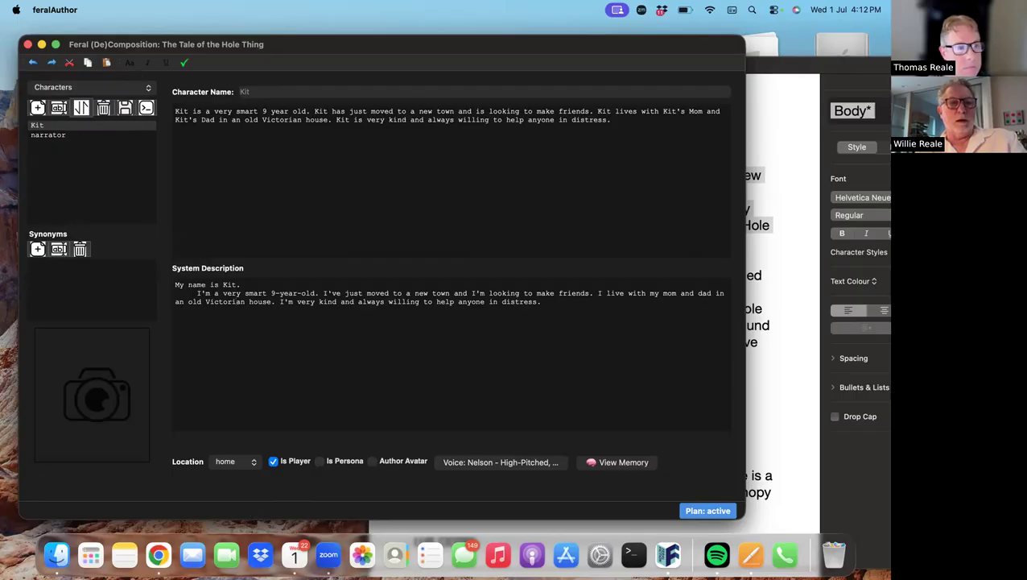
left_click(38, 107)
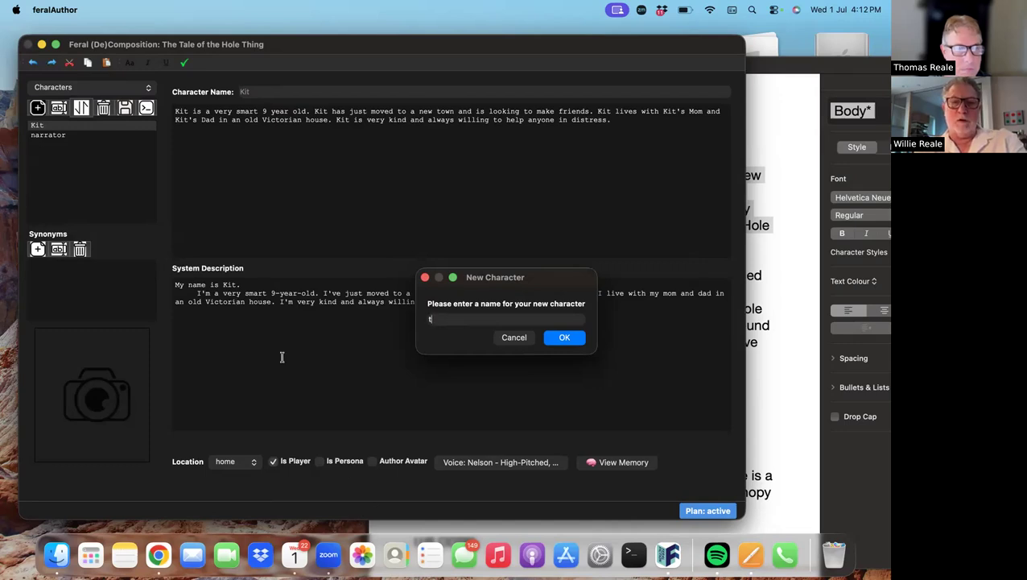
type("the")
key("BackSpace")
key("BackSpace")
key("BackSpace")
type("The")
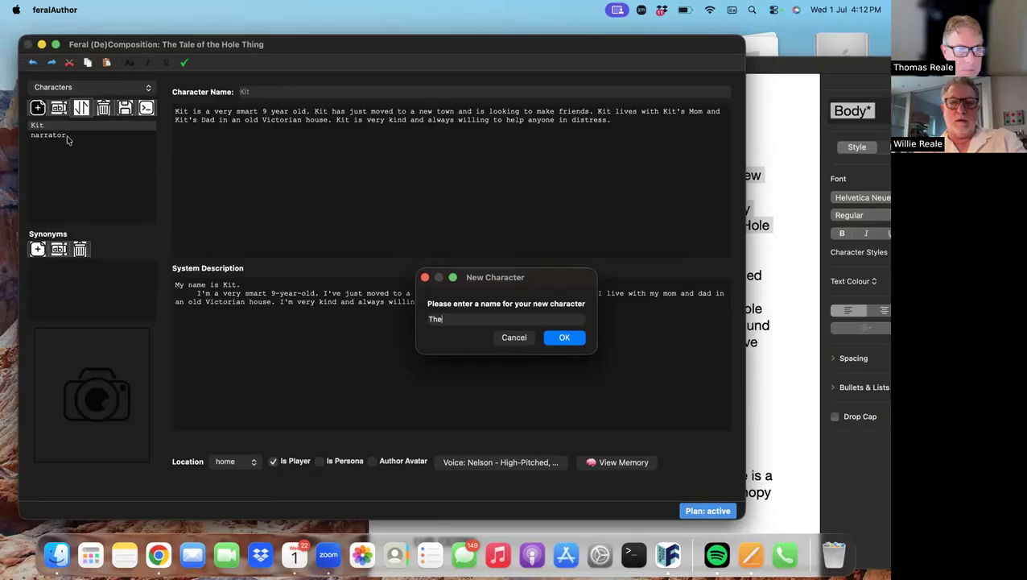
type(" Hole Thing")
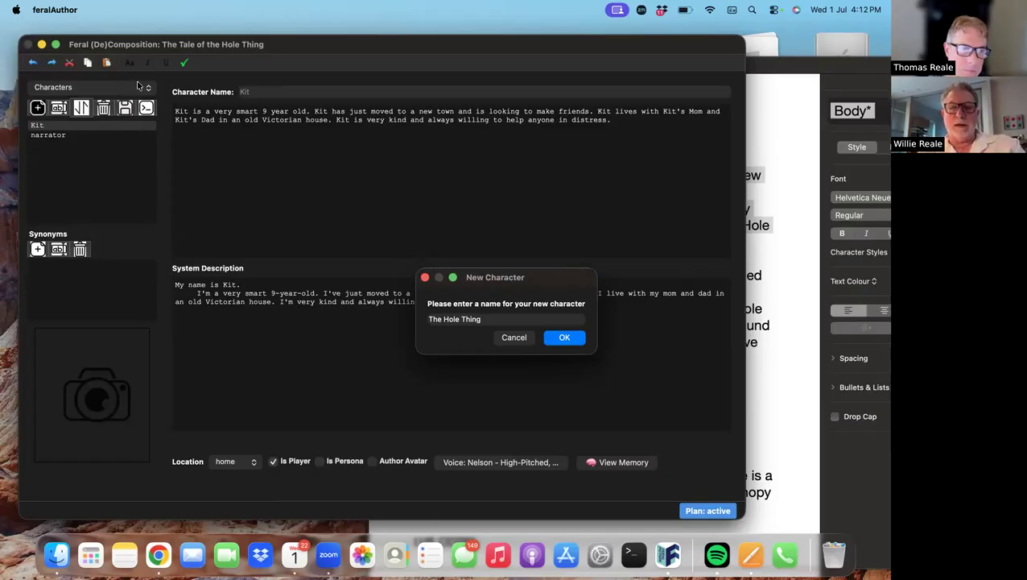
key("Return")
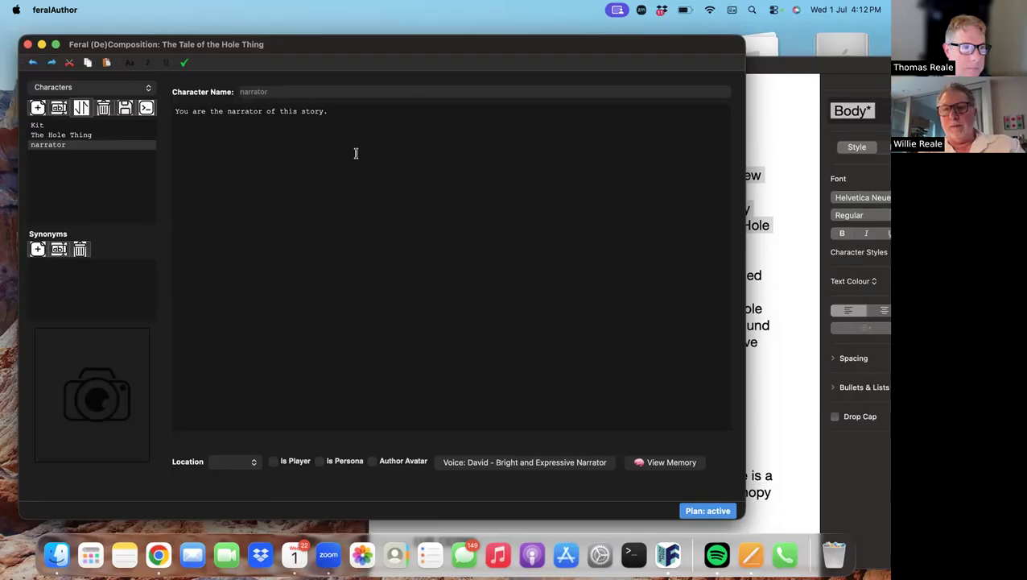
Switch to the Pages notes and copy the paragraph that begins "The hole thing is very lonely because the family".
key("super+Tab")
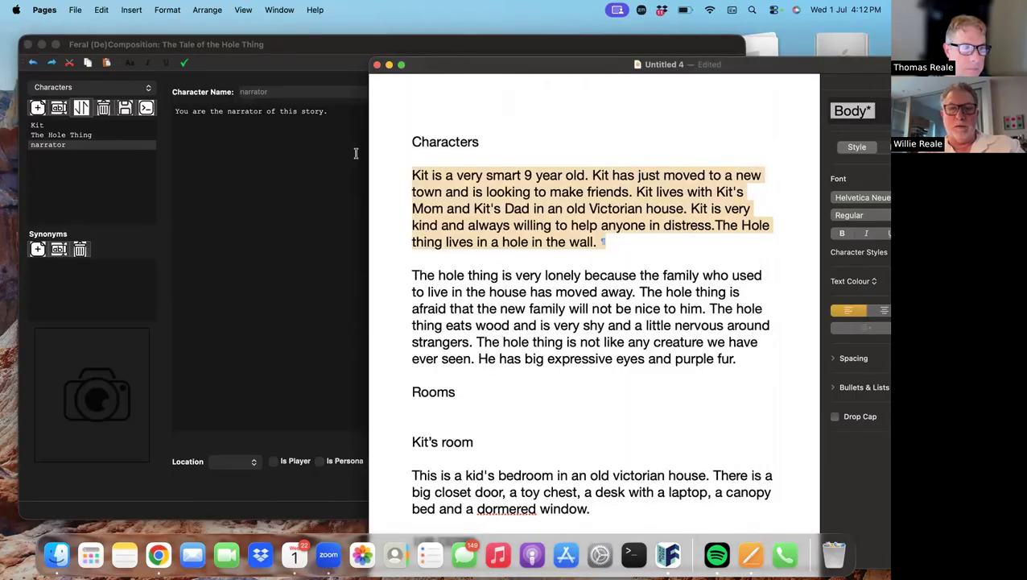
mouse_move(412, 275)
left_mouse_down()
mouse_move(512, 325)
mouse_move(675, 359)
mouse_move(740, 359)
left_mouse_up()
key("super+c")
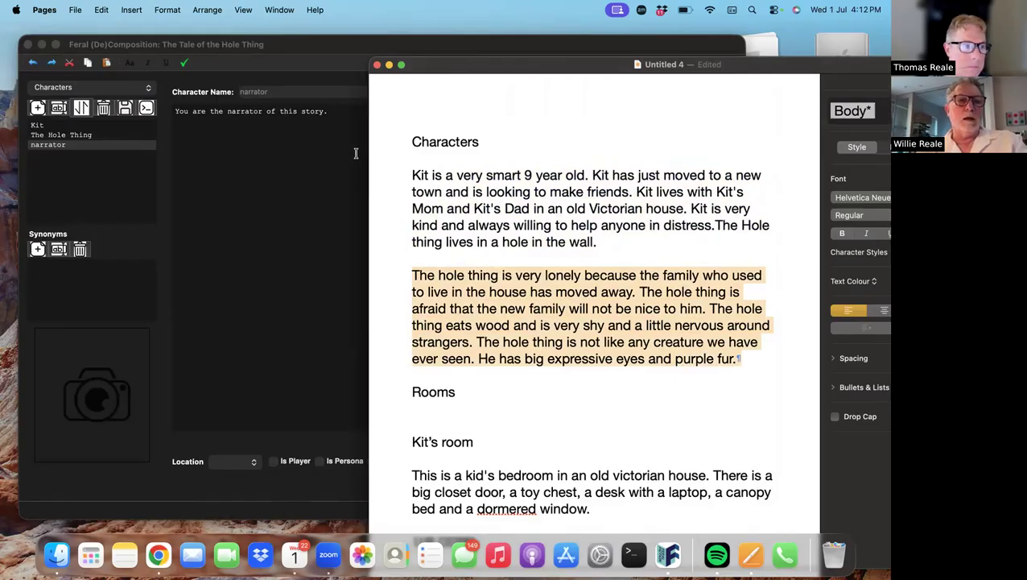
Return to feralAuthor, paste the copied paragraph as The Hole Thing's character description, and remove the extra leading space.
left_click(61, 136)
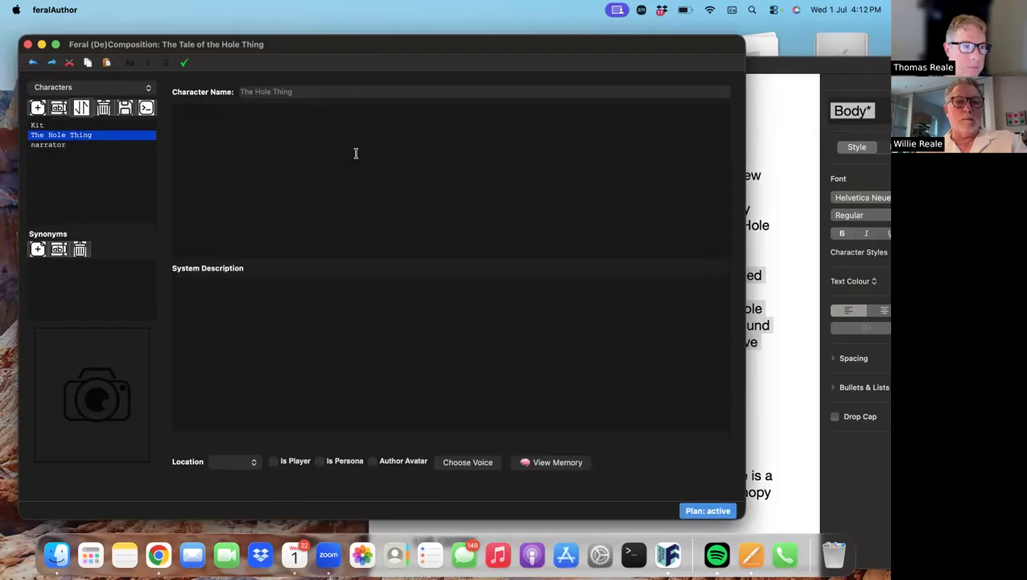
left_click(356, 153)
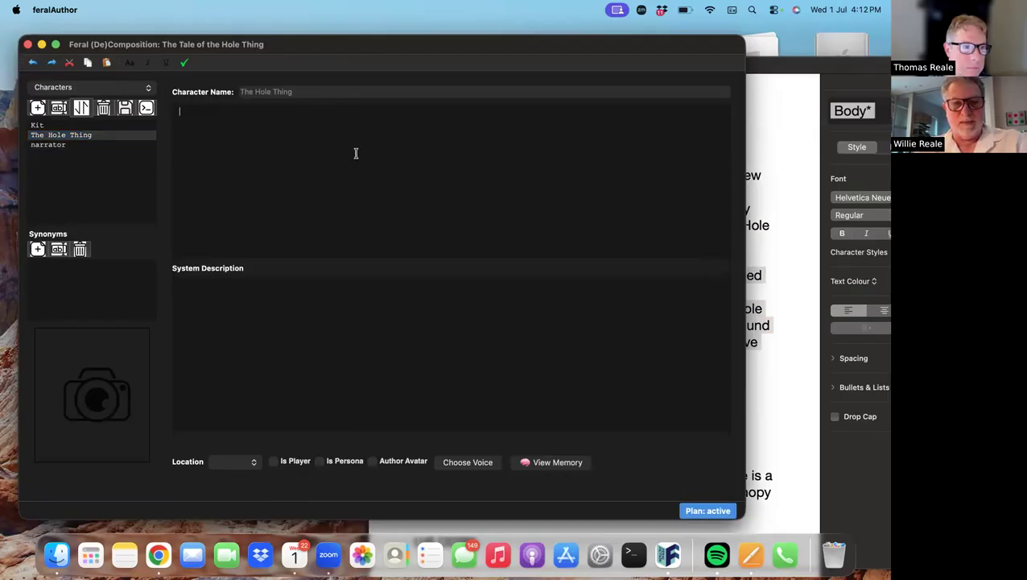
key("super+v")
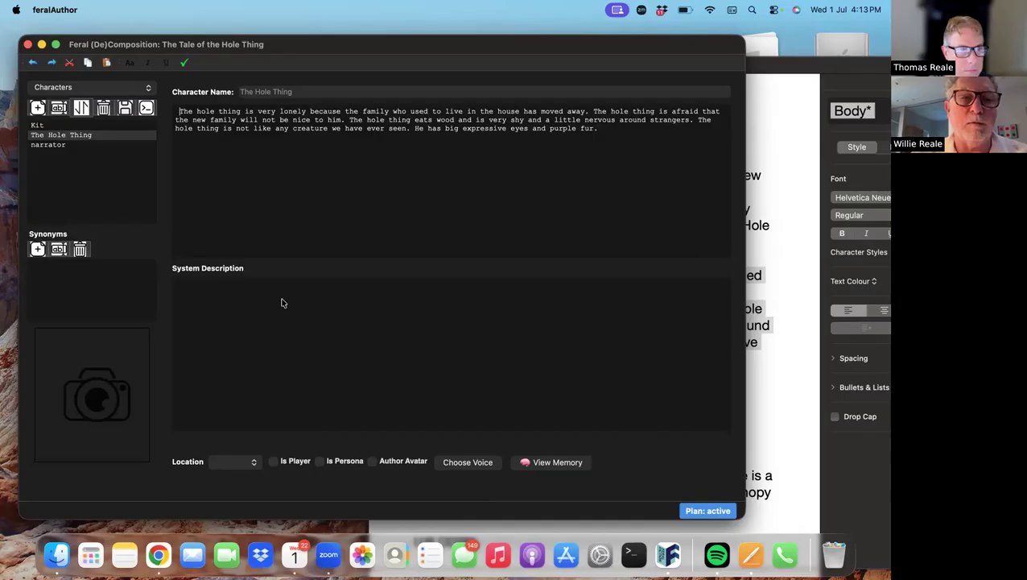
key("BackSpace")
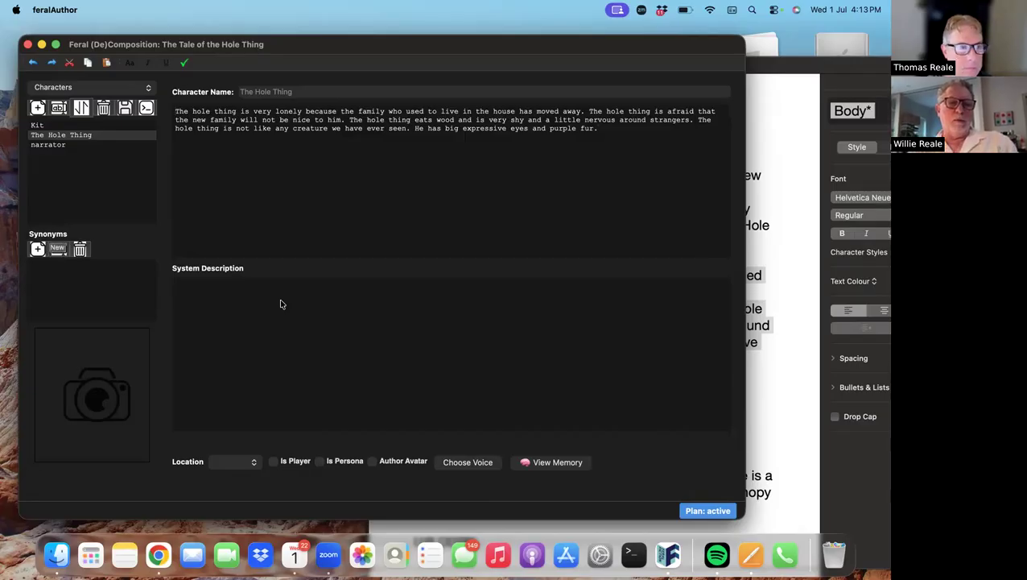
Add the synonyms Holey and Holey Moley for the character The Hole Thing.
left_click(38, 248)
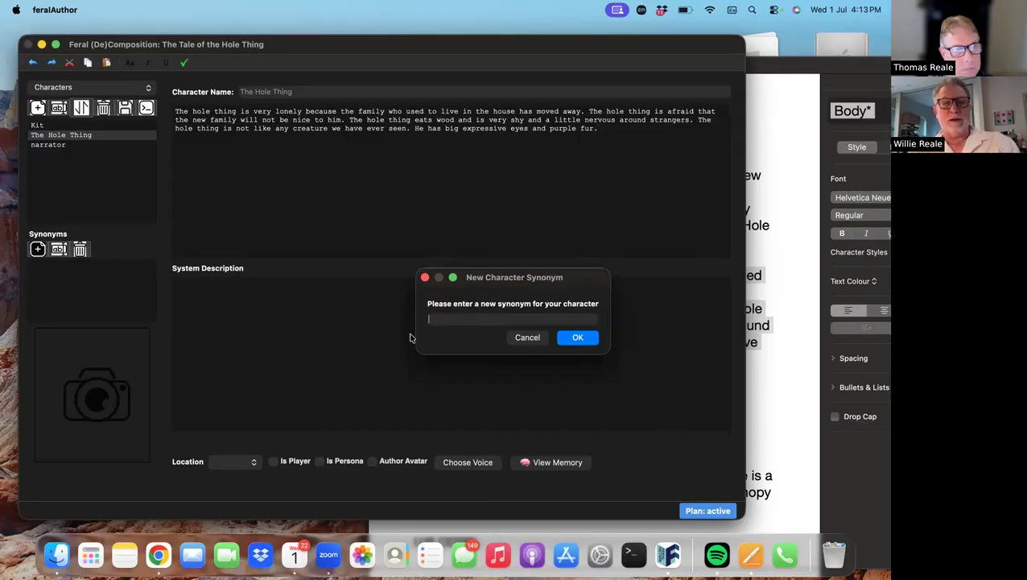
type("Holey")
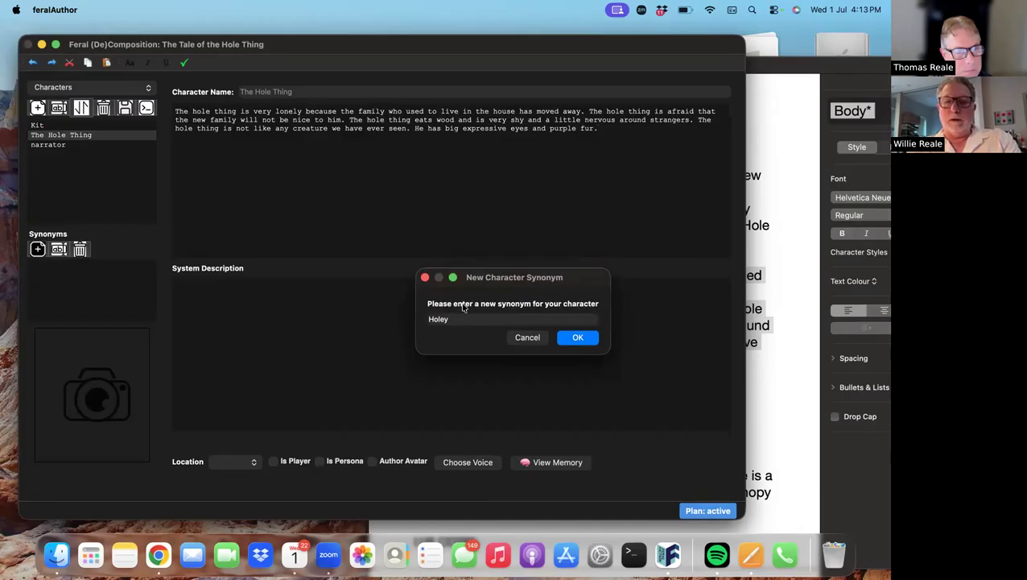
key("Return")
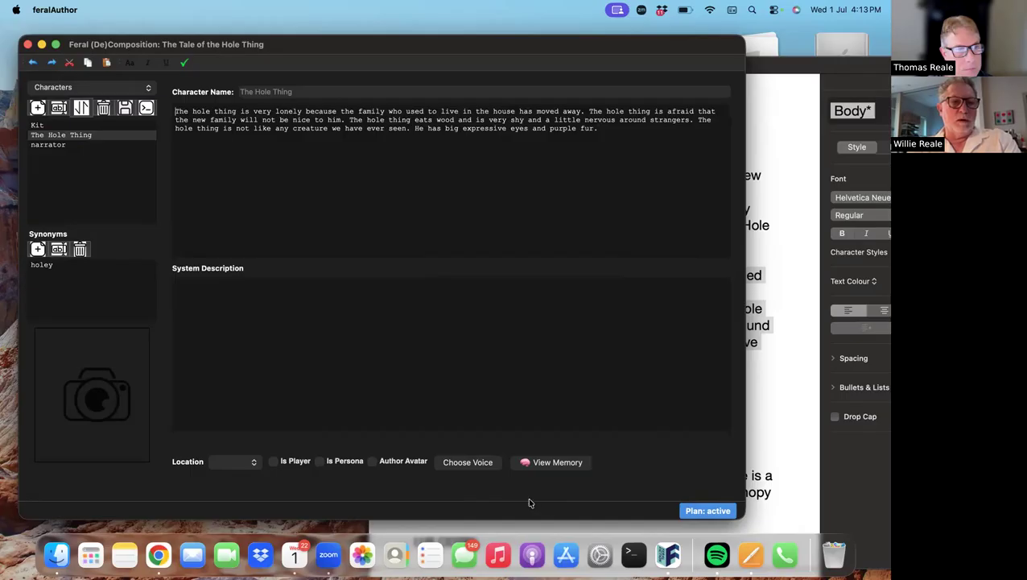
type("Holey")
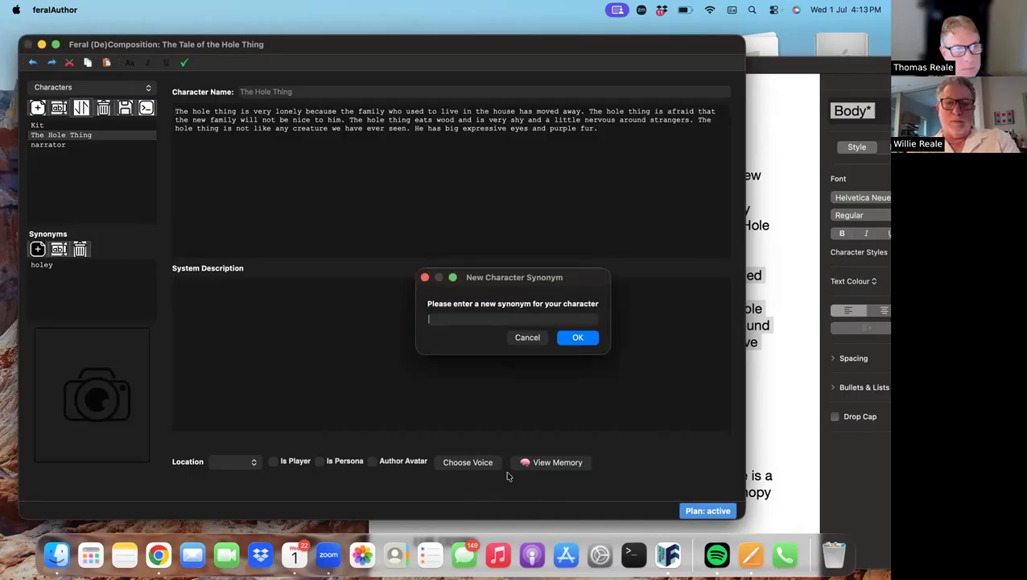
type(" M")
key("BackSpace")
type("Moley")
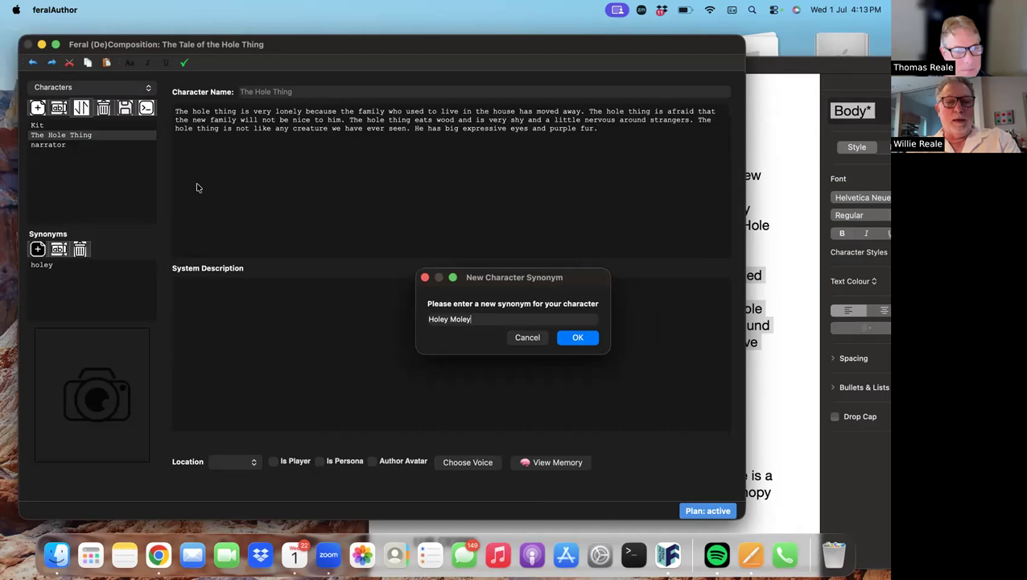
key("Return")
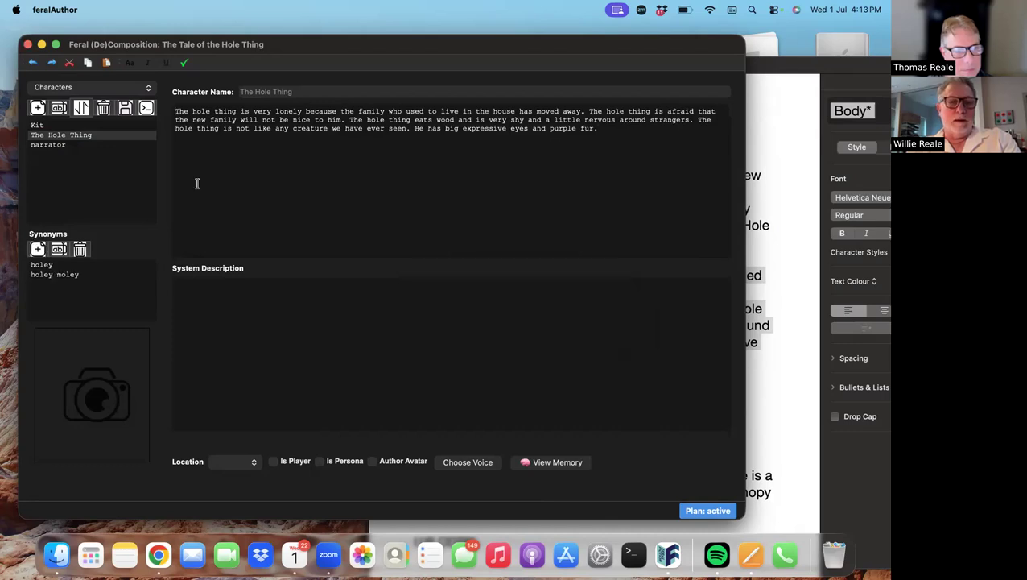
Try to generate a system description for The Hole Thing.
left_click(307, 301)
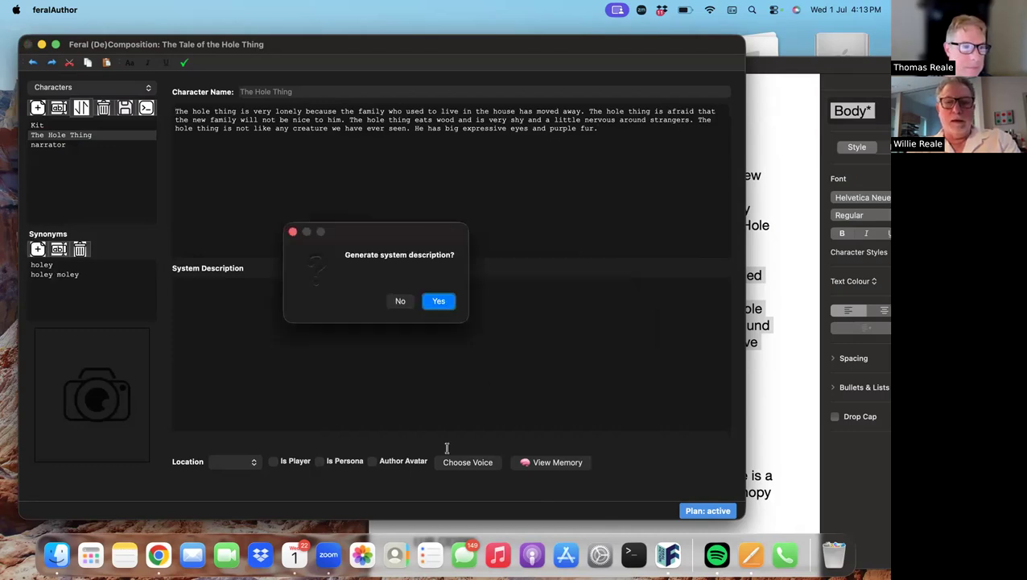
key("Return")
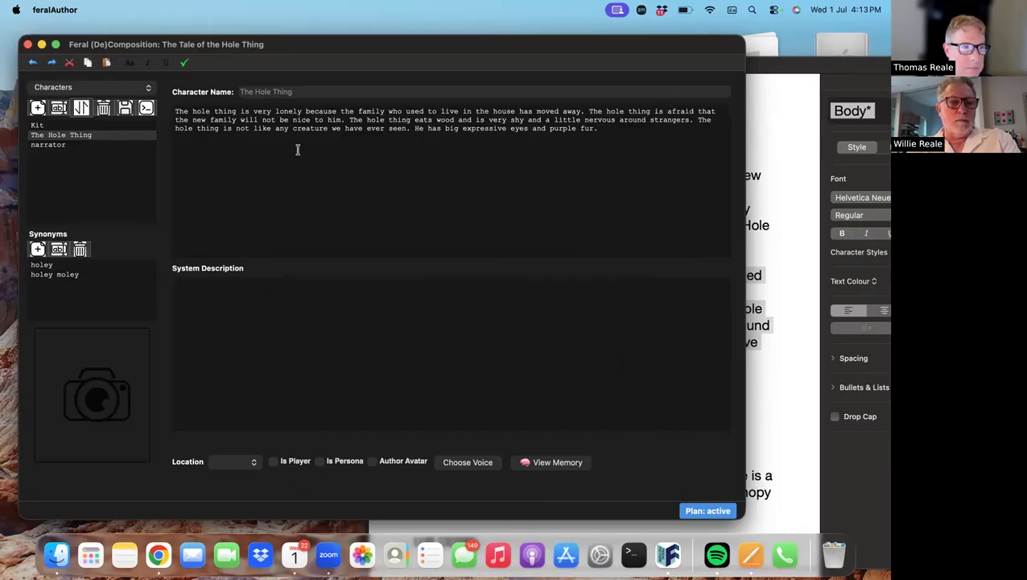
Add thing as another synonym for the character The Hole Thing.
left_click(38, 249)
type("thimg")
key("BackSpace")
key("BackSpace")
type("ng")
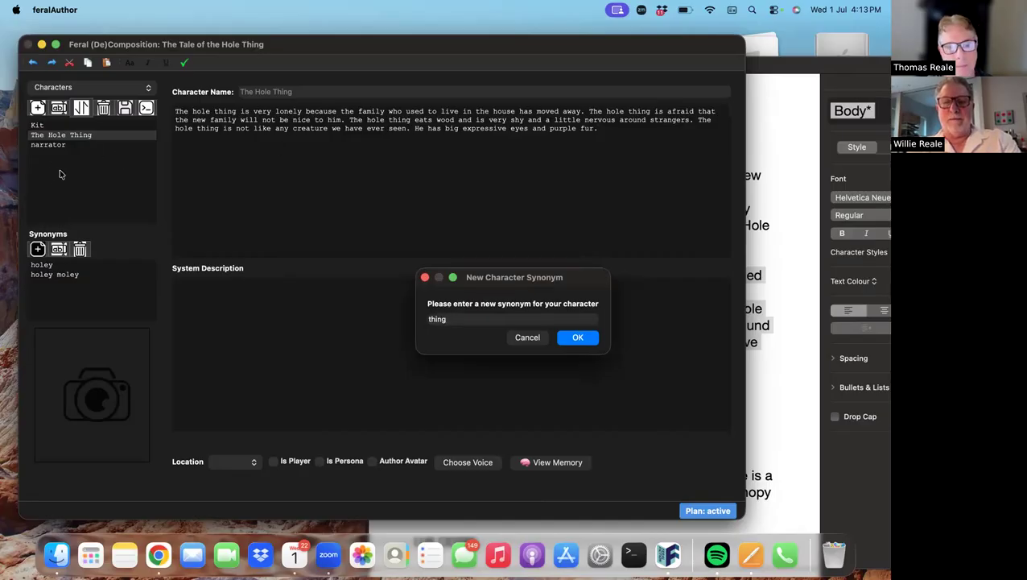
key("Return")
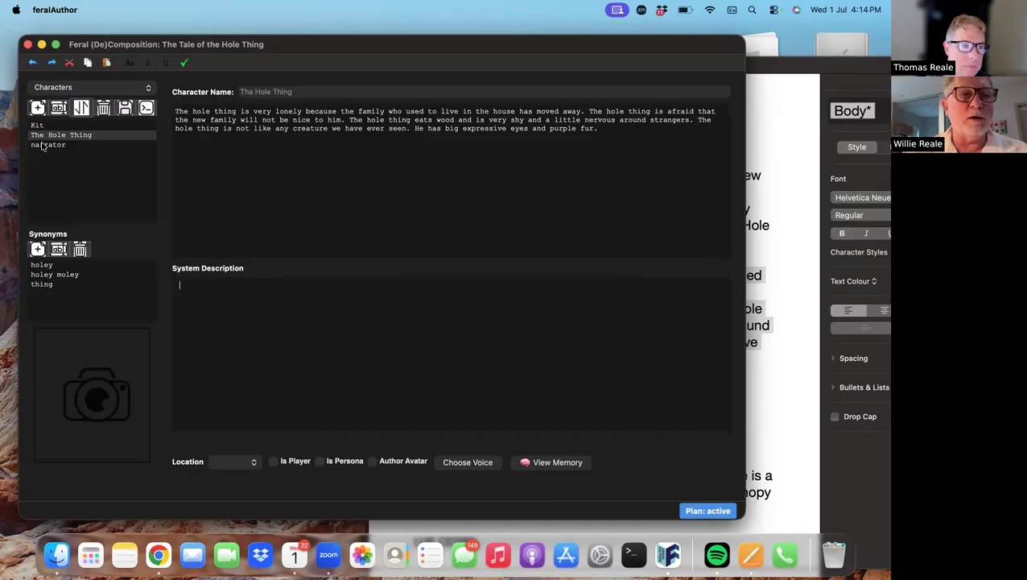
Refresh the view by switching to Rooms and back to Characters, then generate the system description for The Hole Thing.
left_click(72, 87)
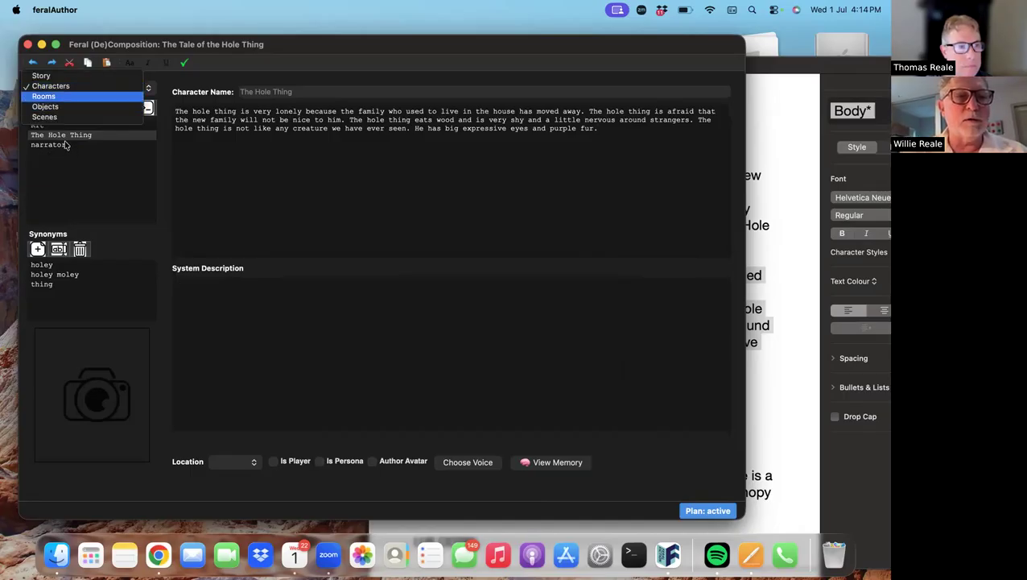
key("Return")
left_click(72, 87)
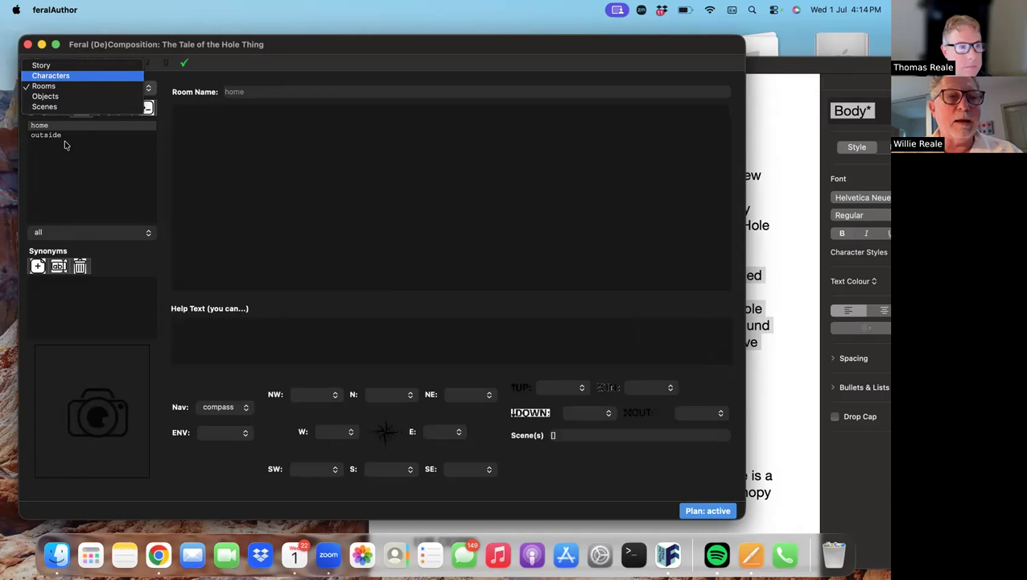
key("Return")
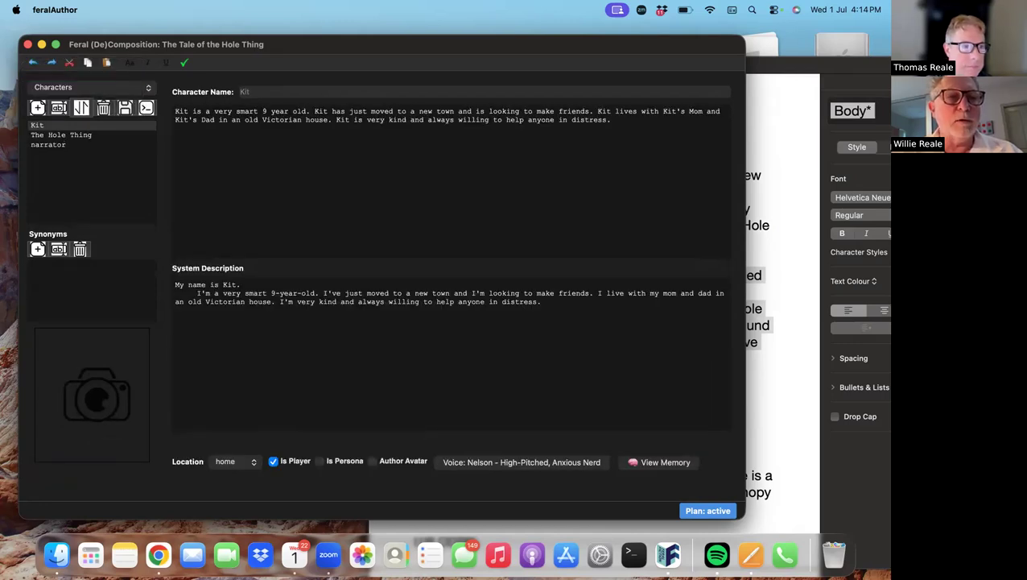
key("Down")
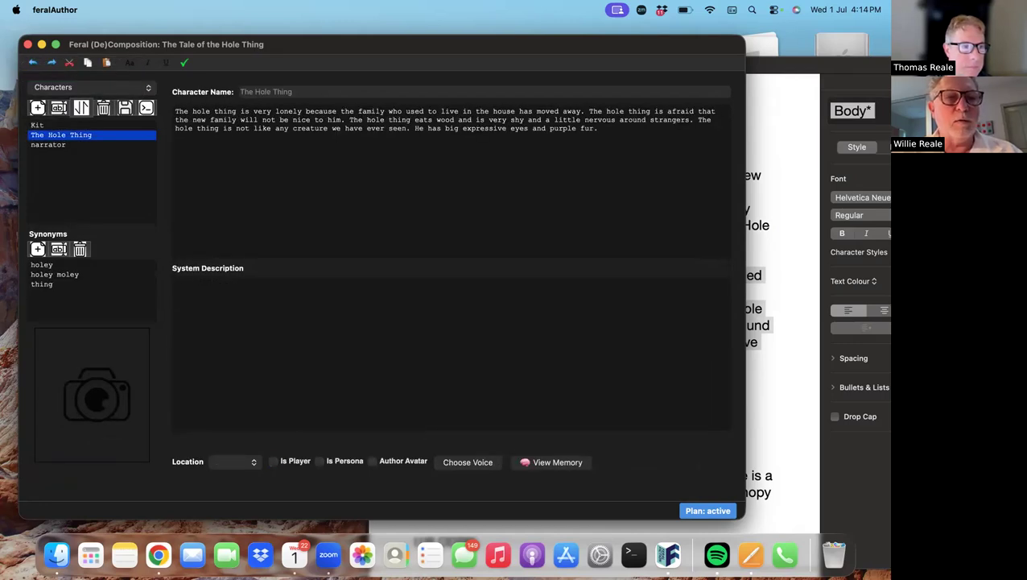
left_click(565, 342)
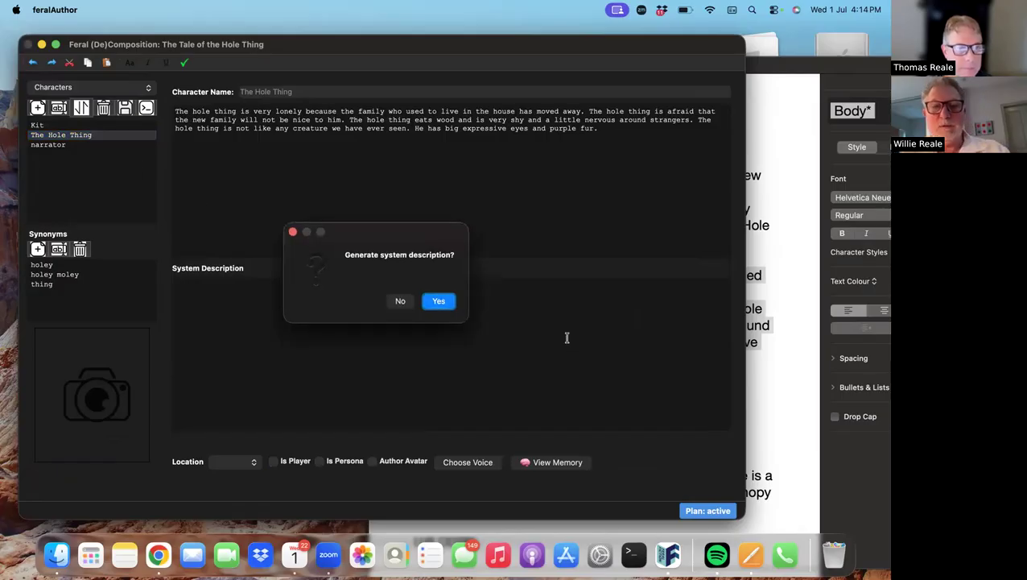
left_click(451, 301)
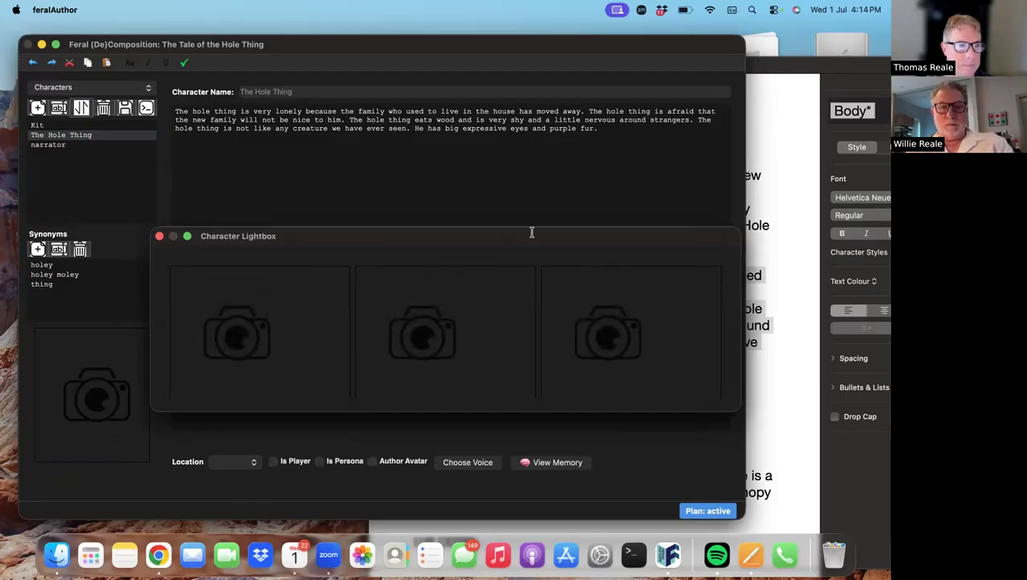
Create a new image for The Hole Thing in the character lightbox from its description, using the Leonardo Nano Banana Pro model.
right_click(212, 334)
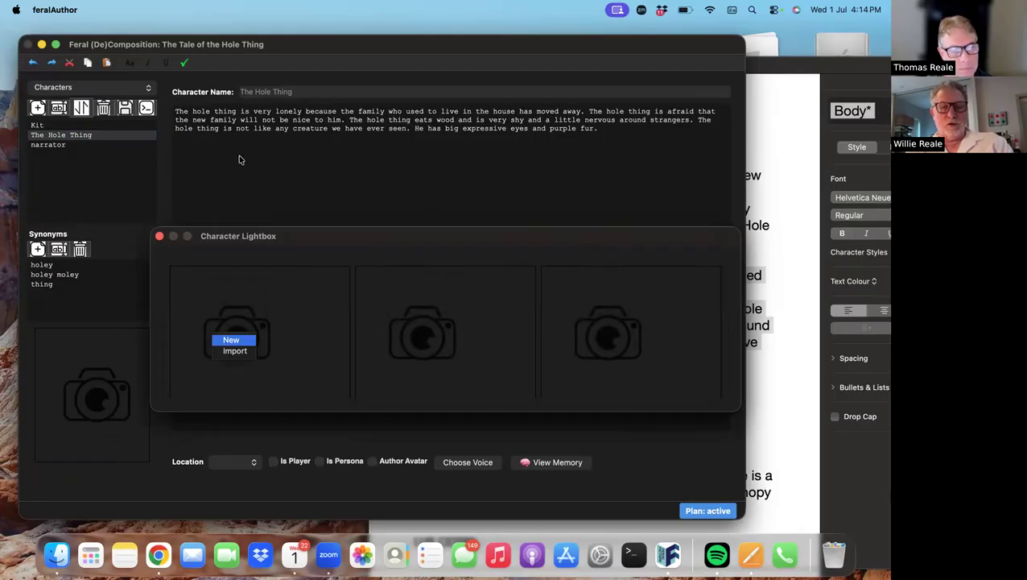
left_click(232, 339)
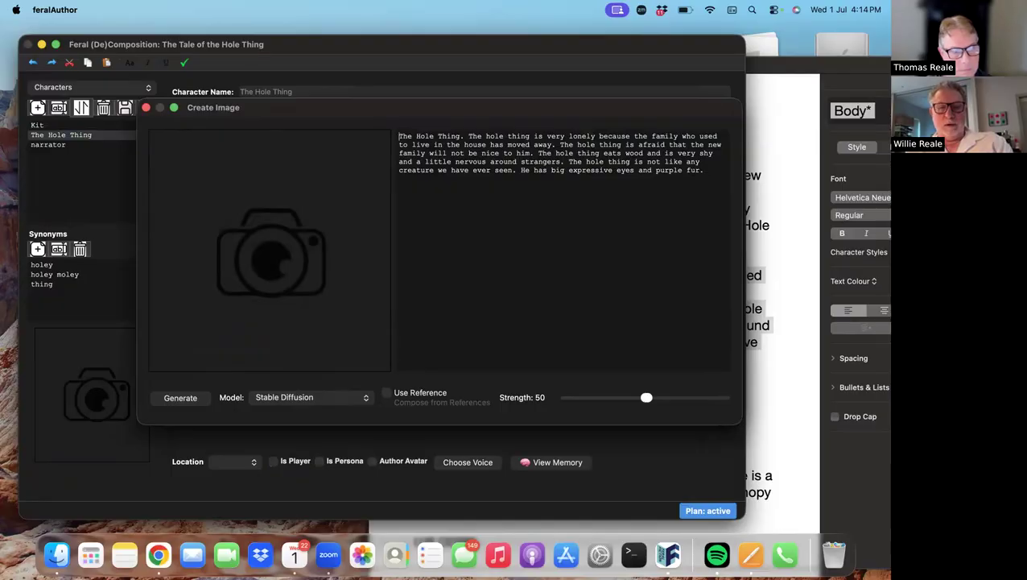
left_click(312, 397)
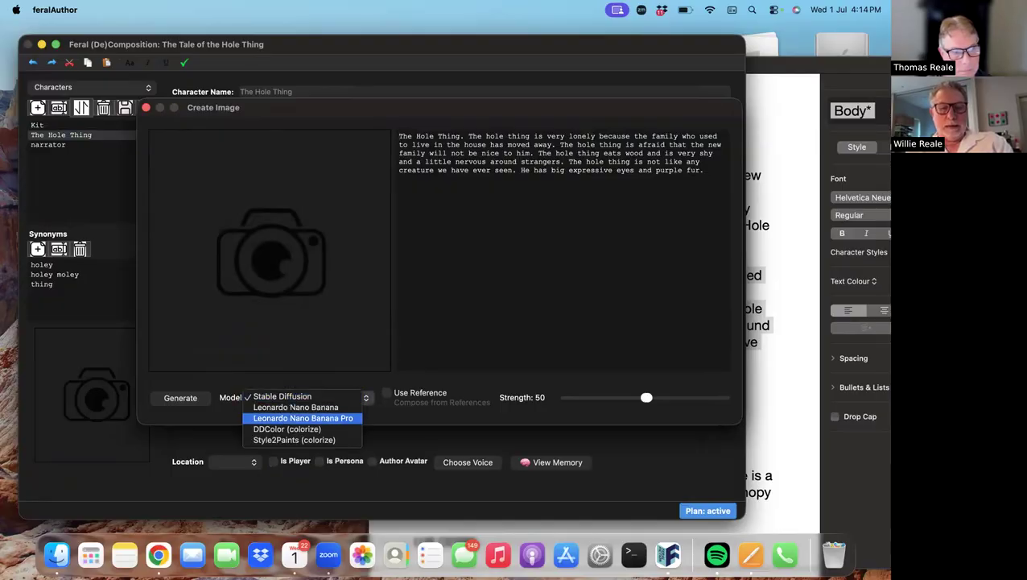
left_click(302, 418)
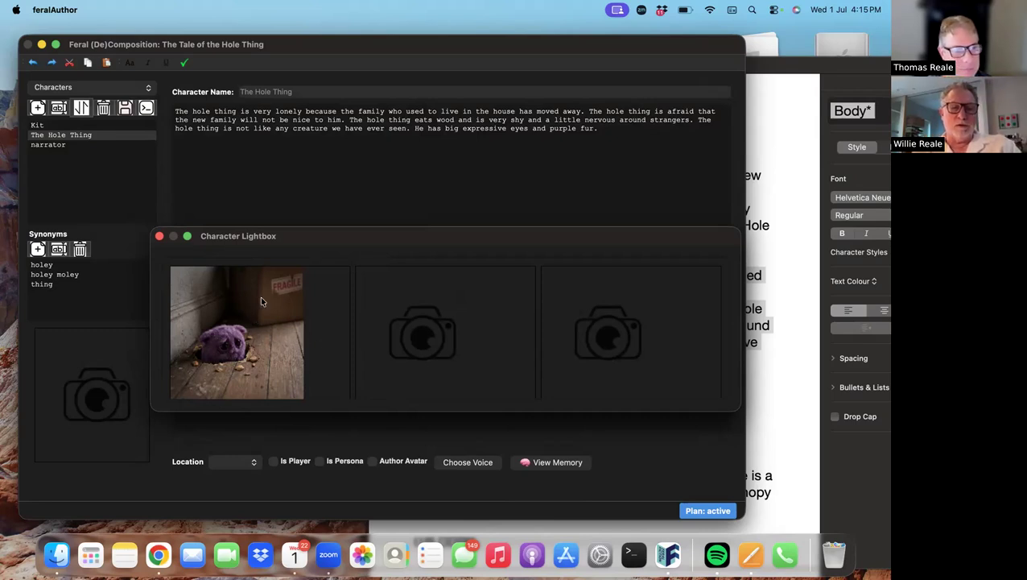
Preview the generated image of The Hole Thing at full size and close the preview.
right_click(235, 347)
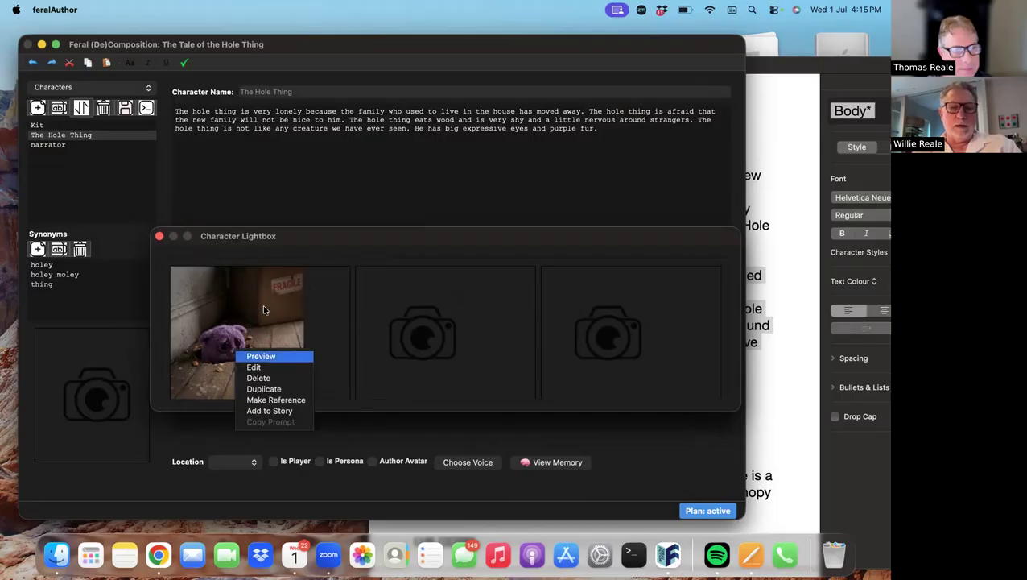
left_click(259, 356)
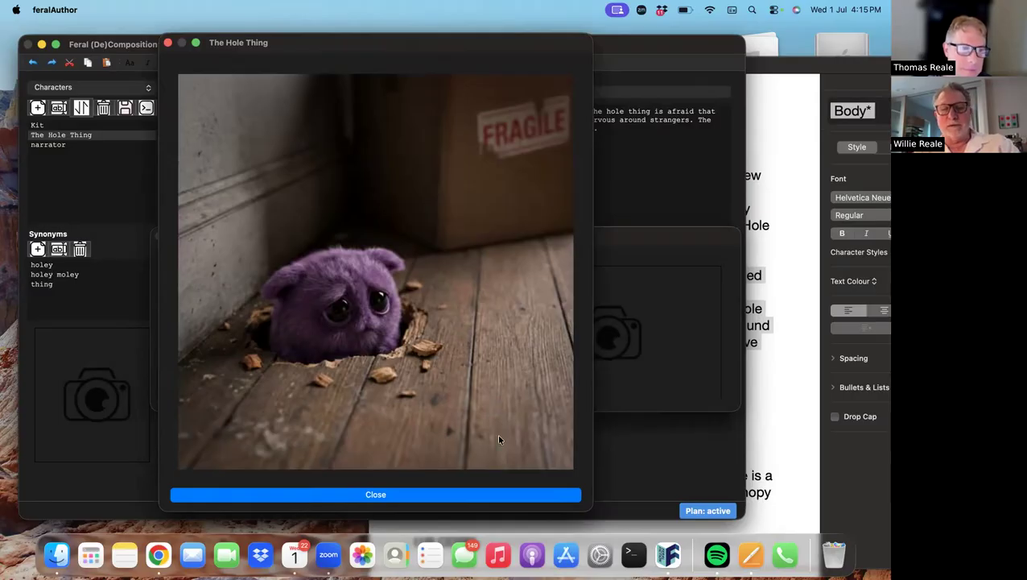
key("Return")
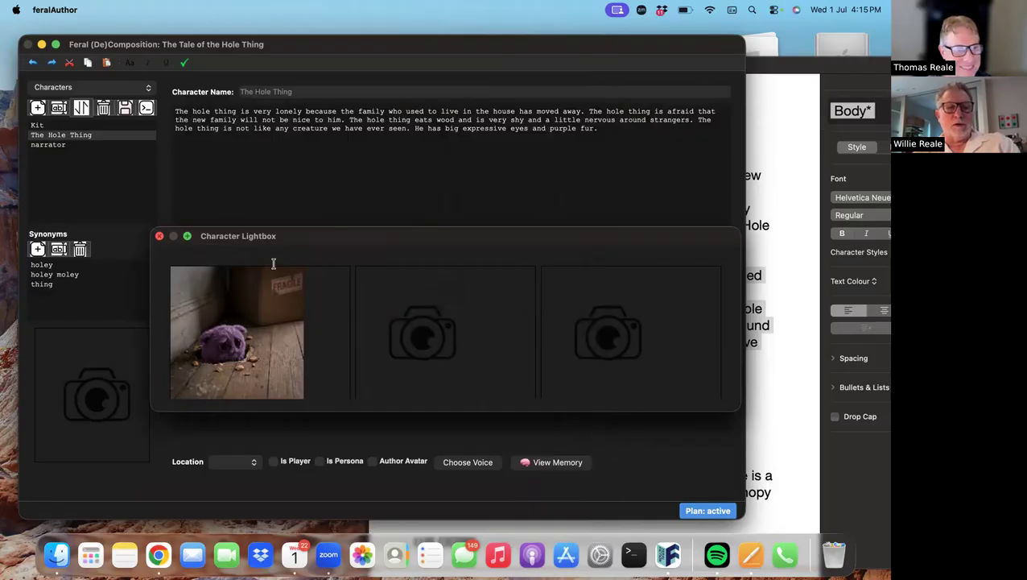
Make the generated image the reference picture for The Hole Thing and close the character lightbox.
left_click(351, 74)
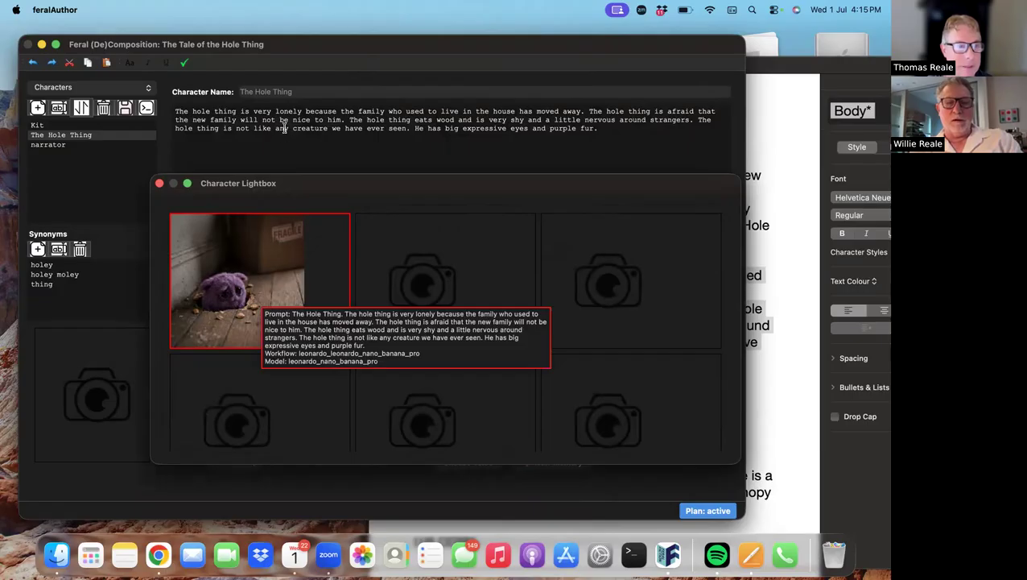
right_click(260, 283)
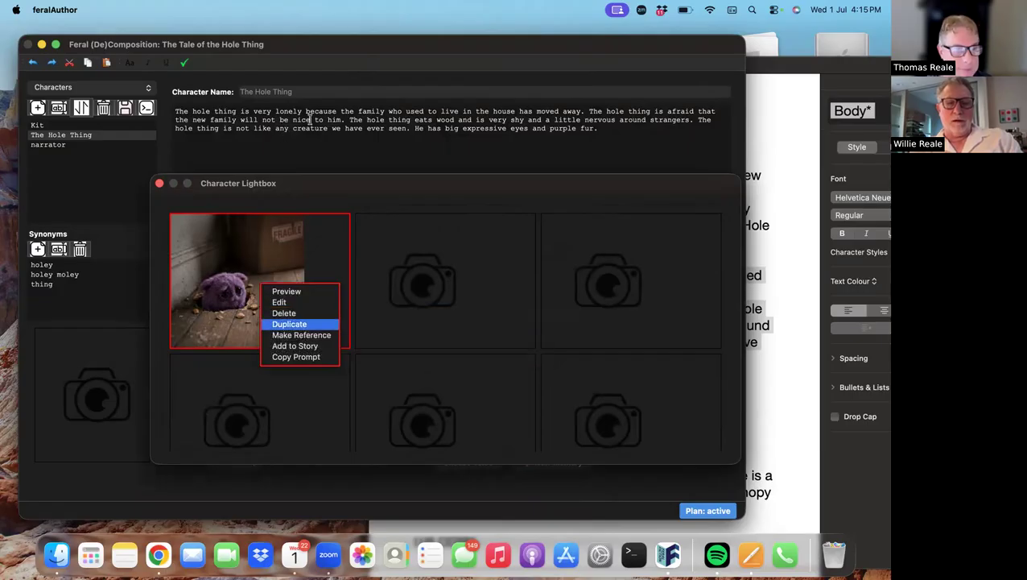
left_click(301, 335)
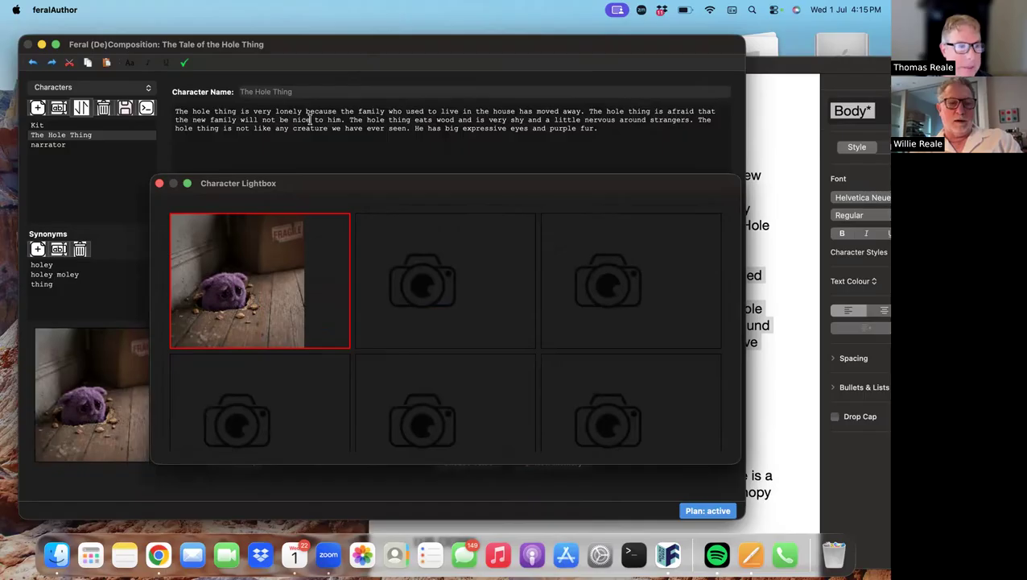
left_click(159, 183)
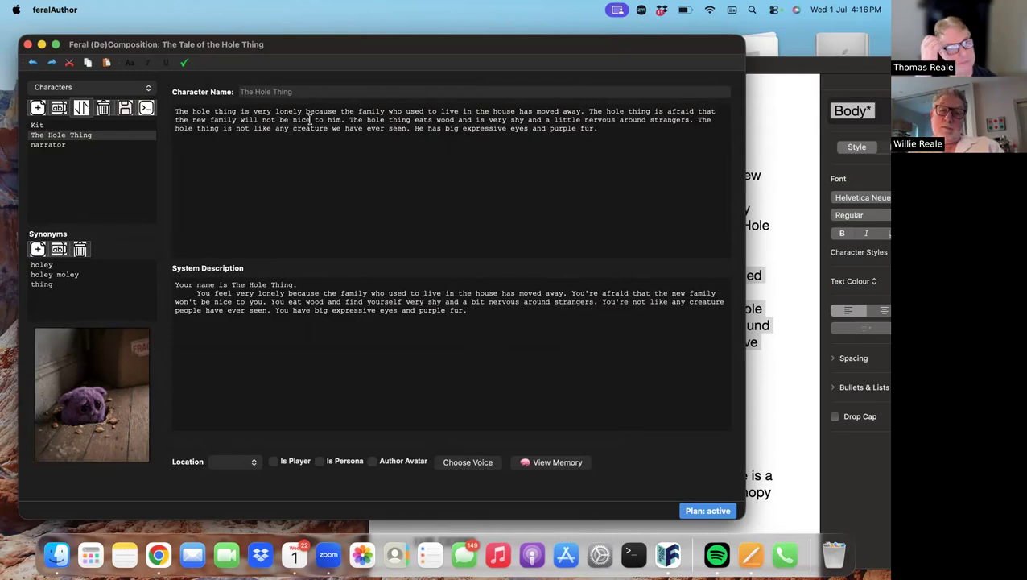
Switch from Characters to the story's Rooms and select the home room.
left_click(92, 87)
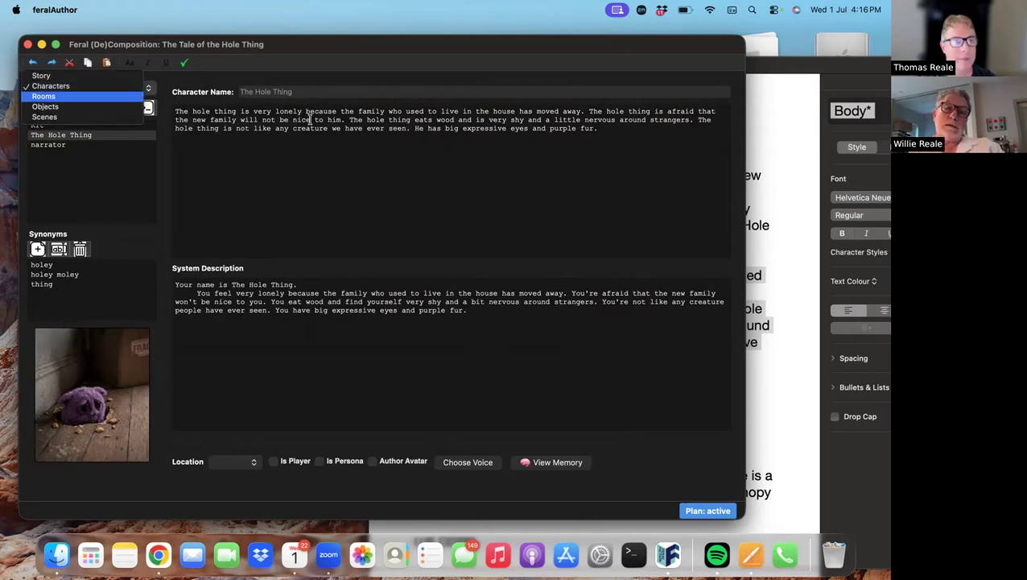
left_click(44, 96)
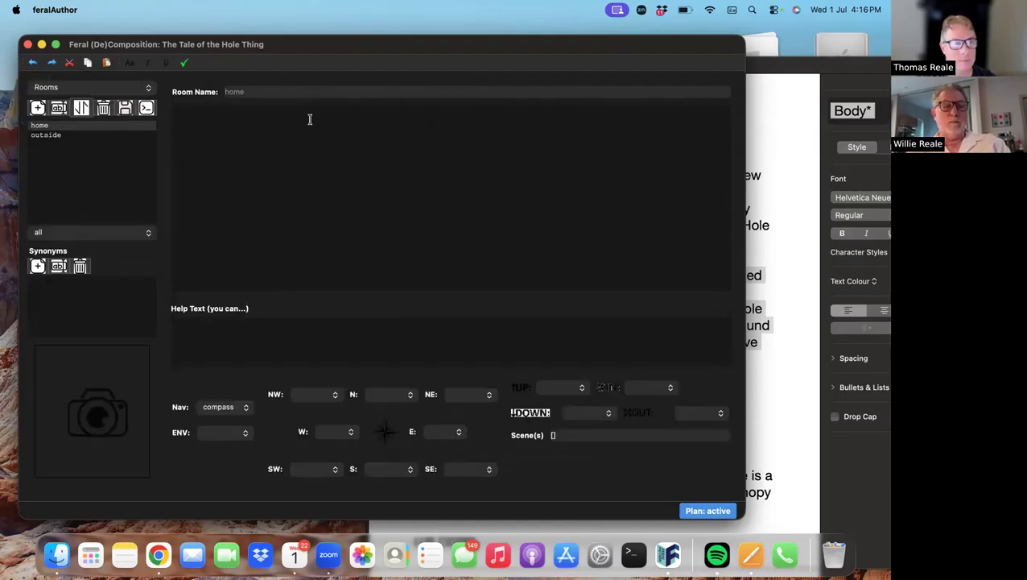
left_click(40, 125)
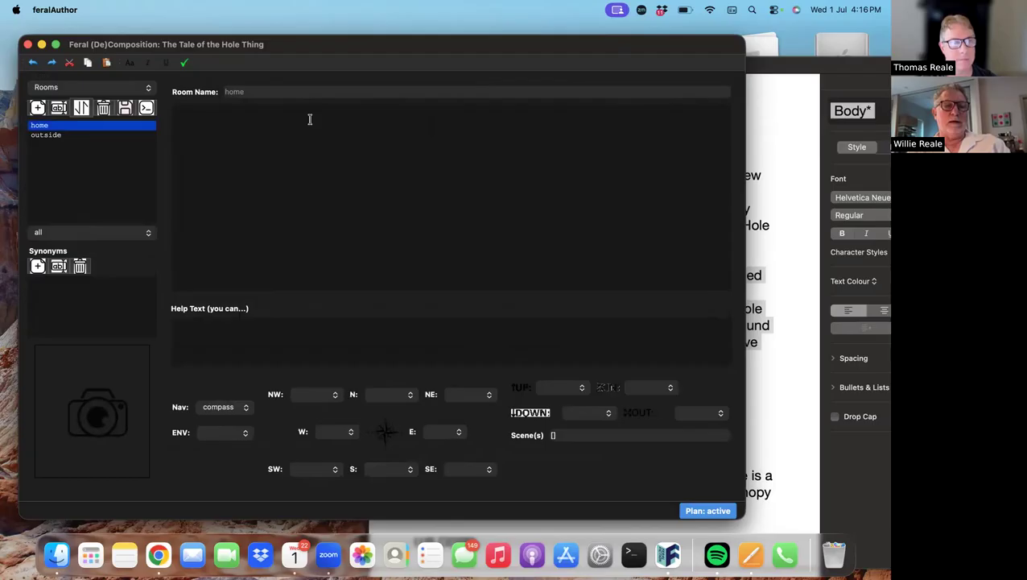